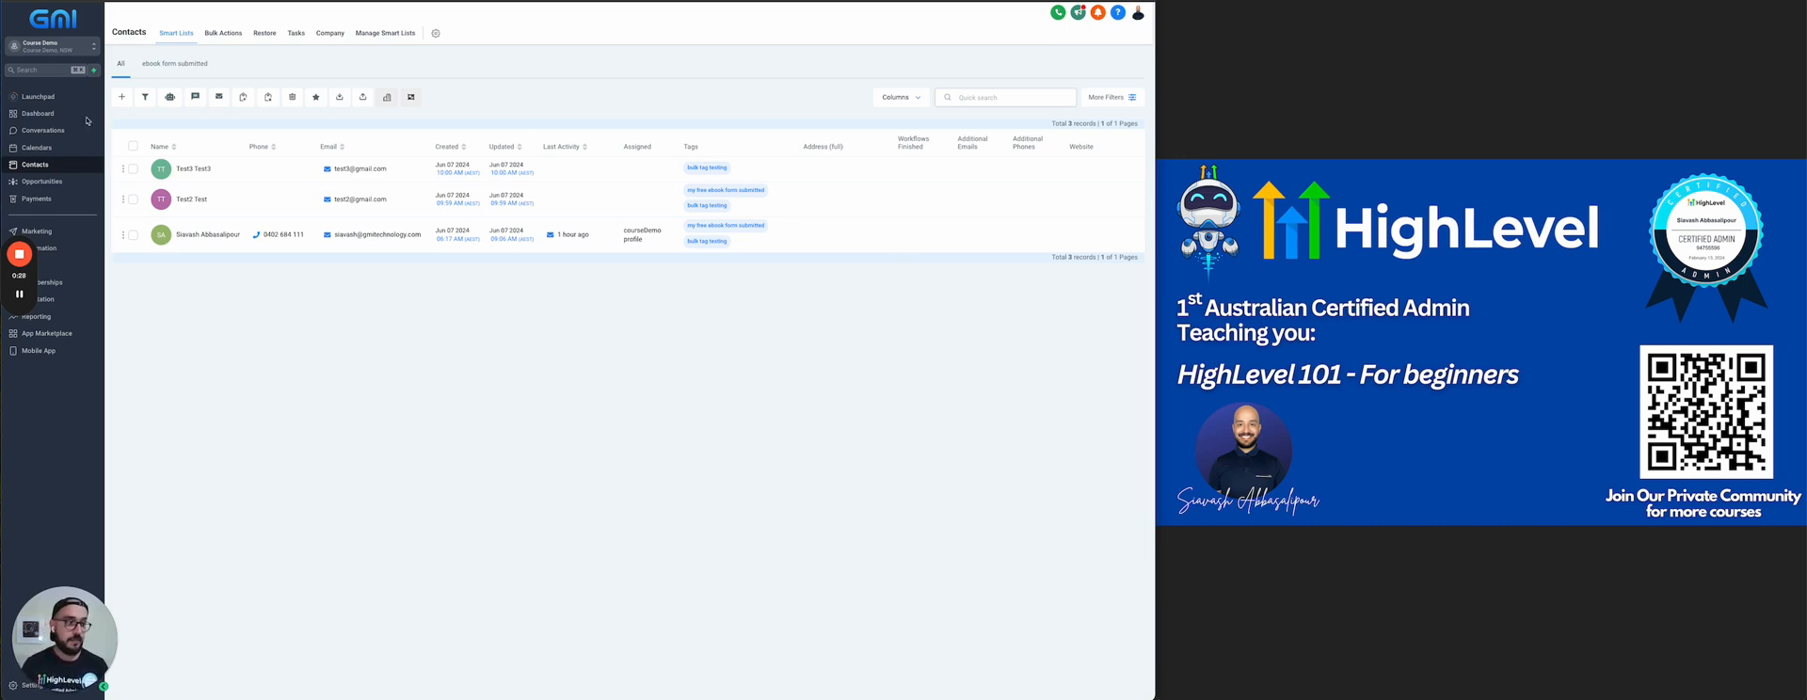
Start a contact import, upload "500 Chiropractor _AU.csv" from the Agency-Resources folder and continue to column mapping
left_click(287, 343)
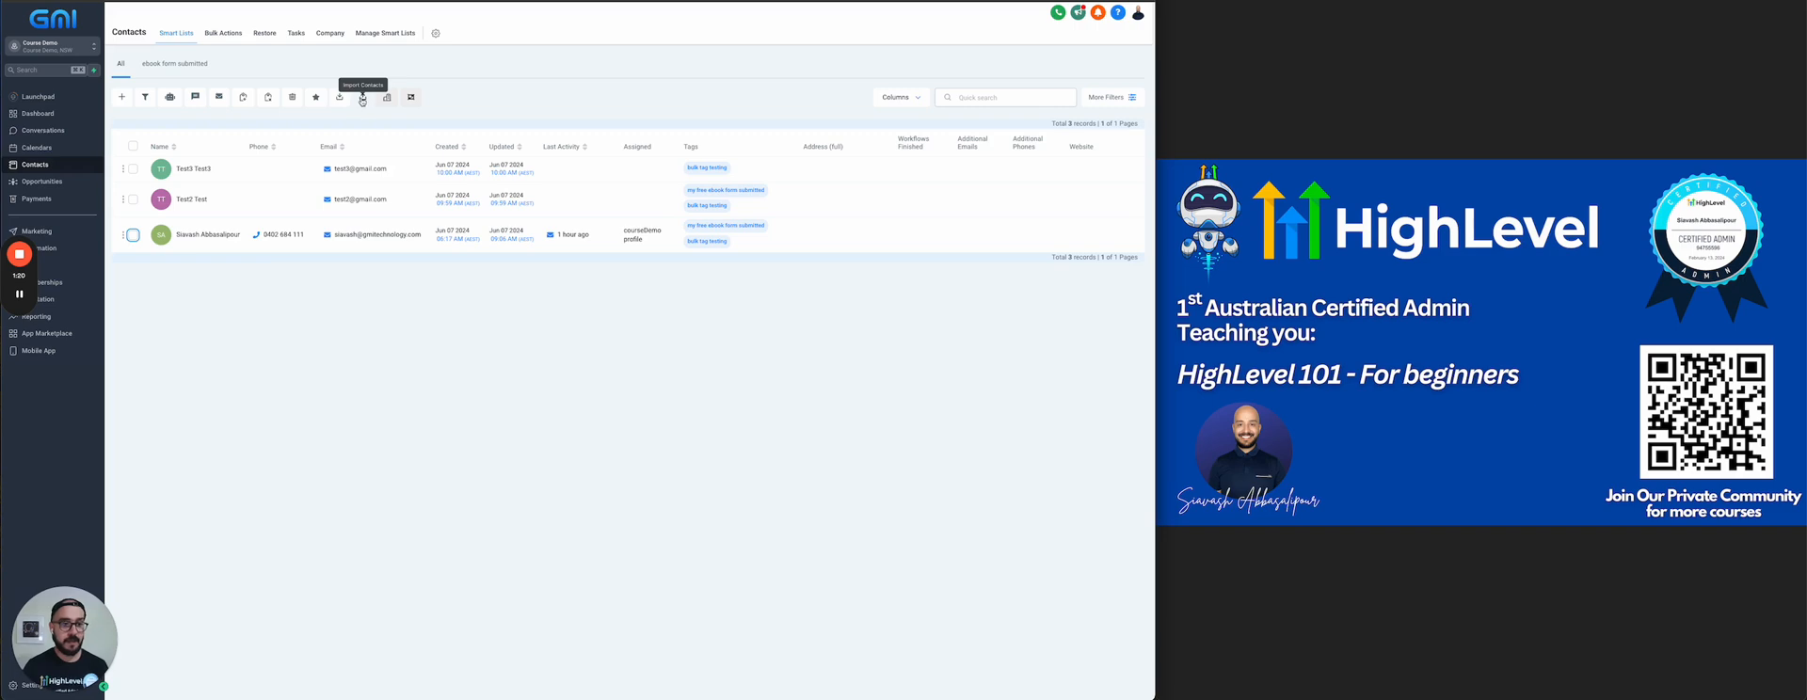
left_click(363, 98)
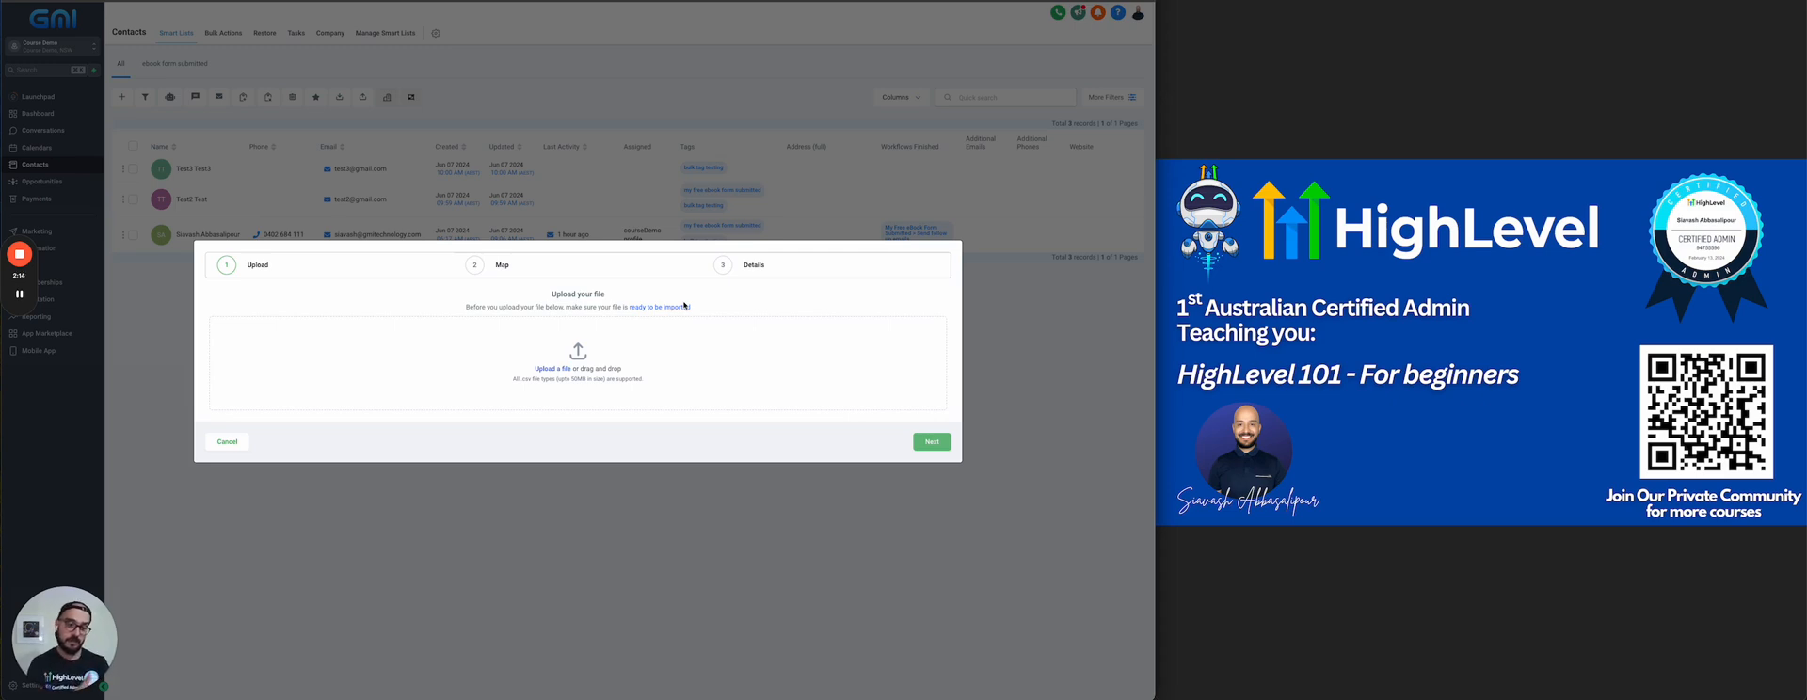
left_click(554, 372)
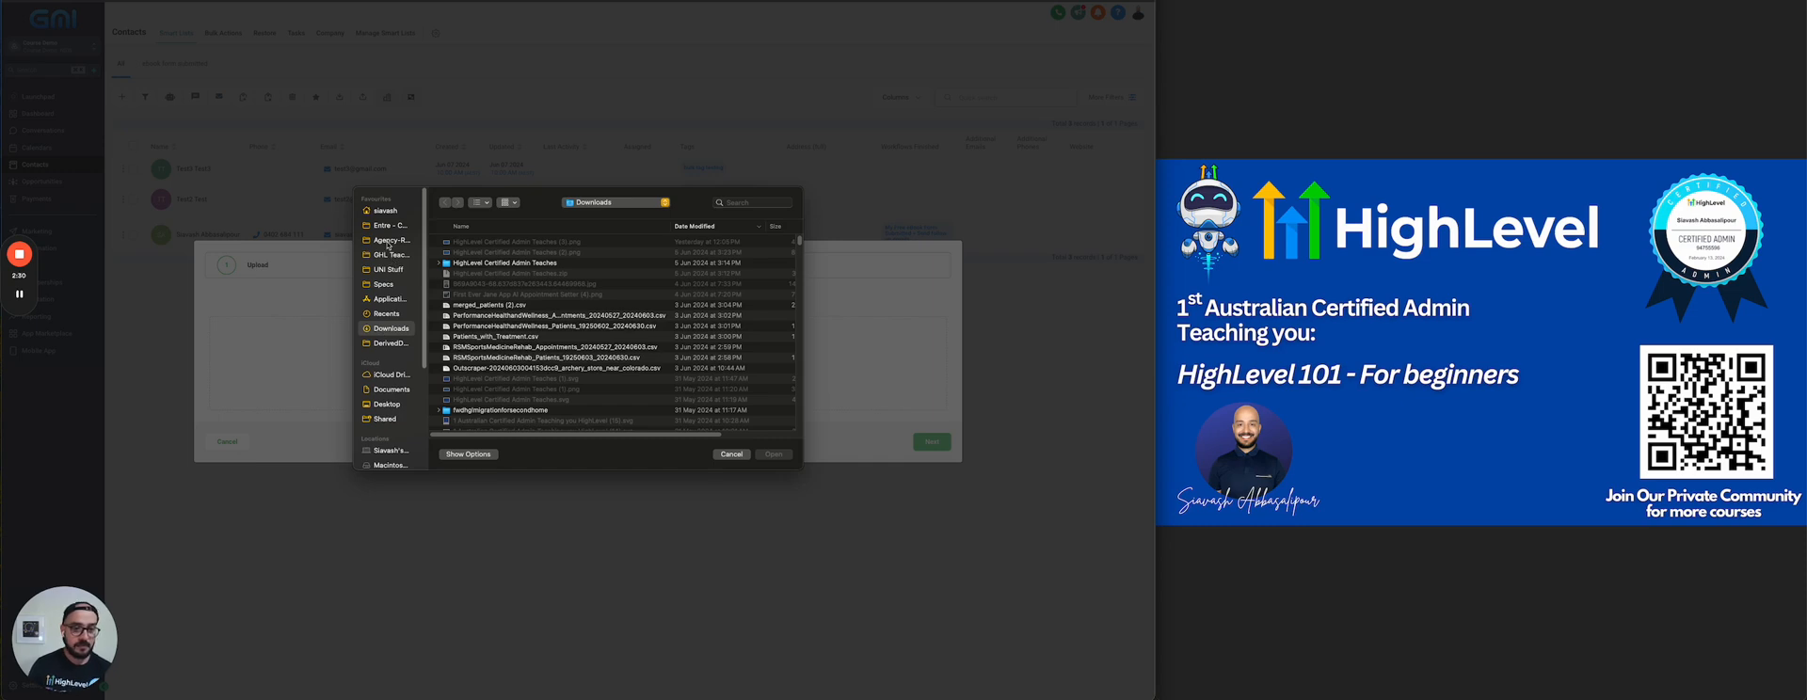
left_click(388, 242)
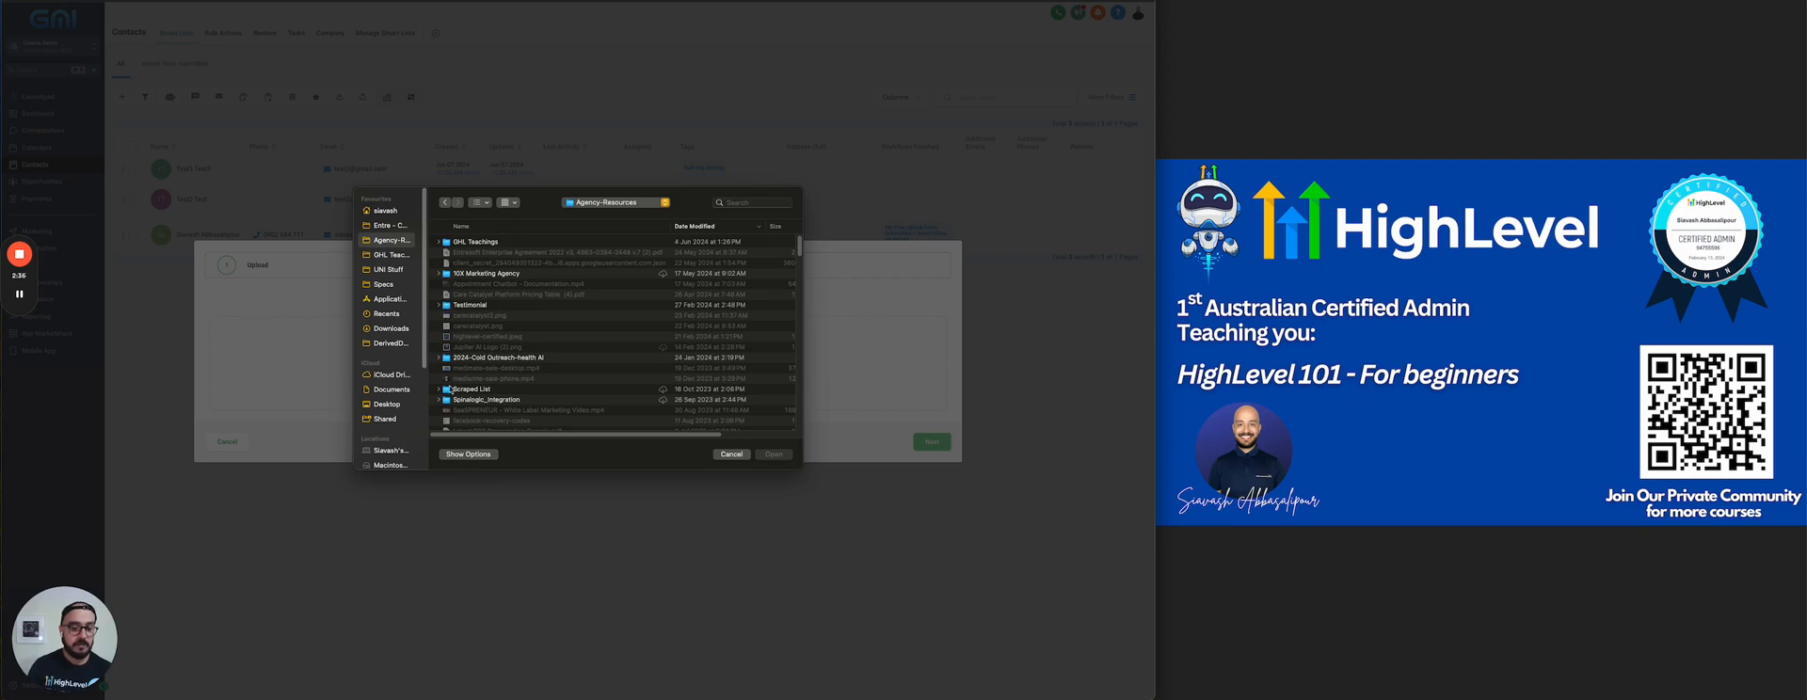
scroll(485, 339, "down", 10)
scroll(487, 330, "up", 2)
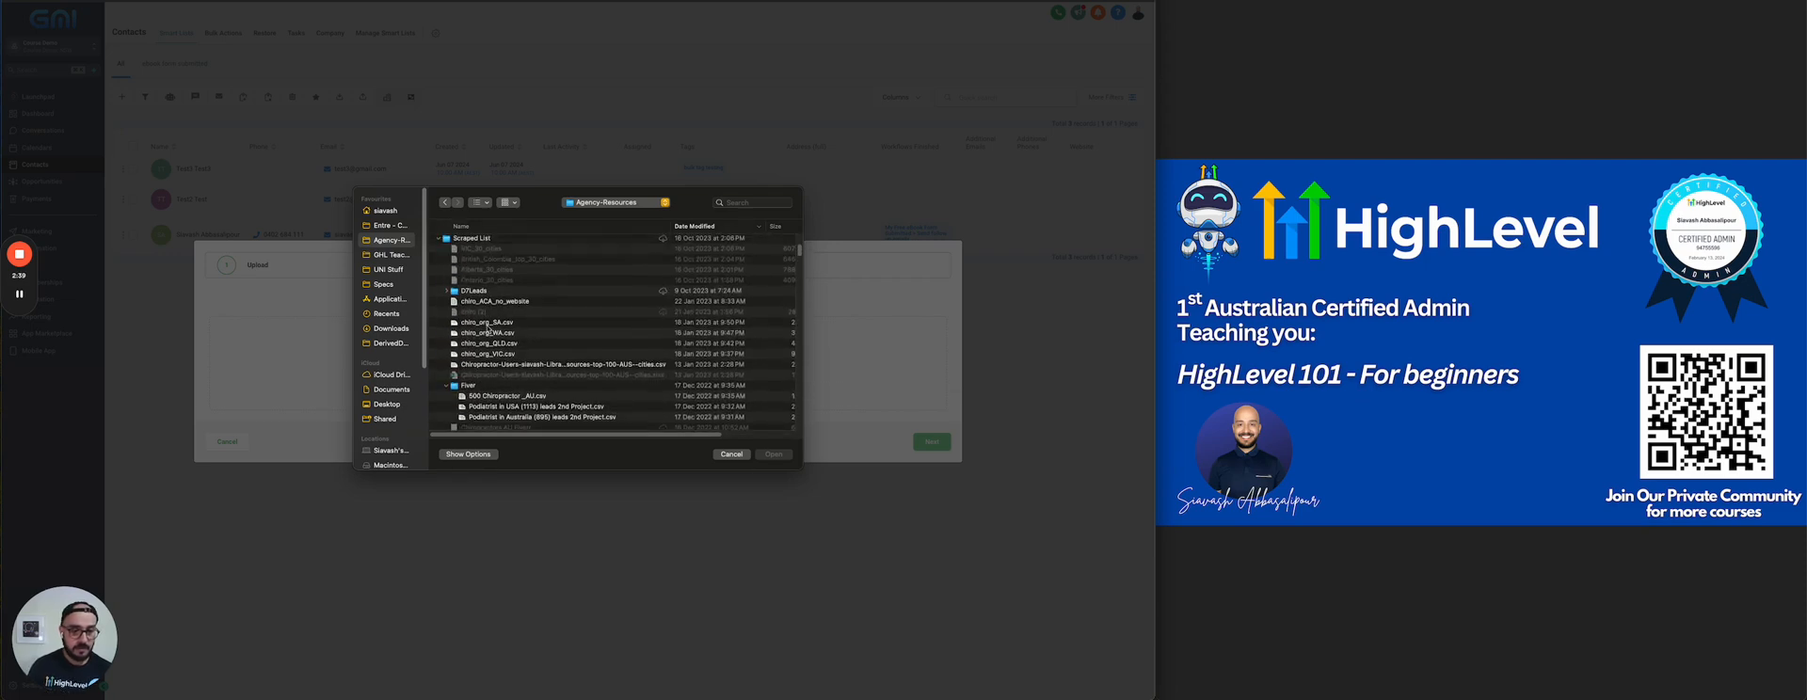
scroll(498, 334, "down", 1)
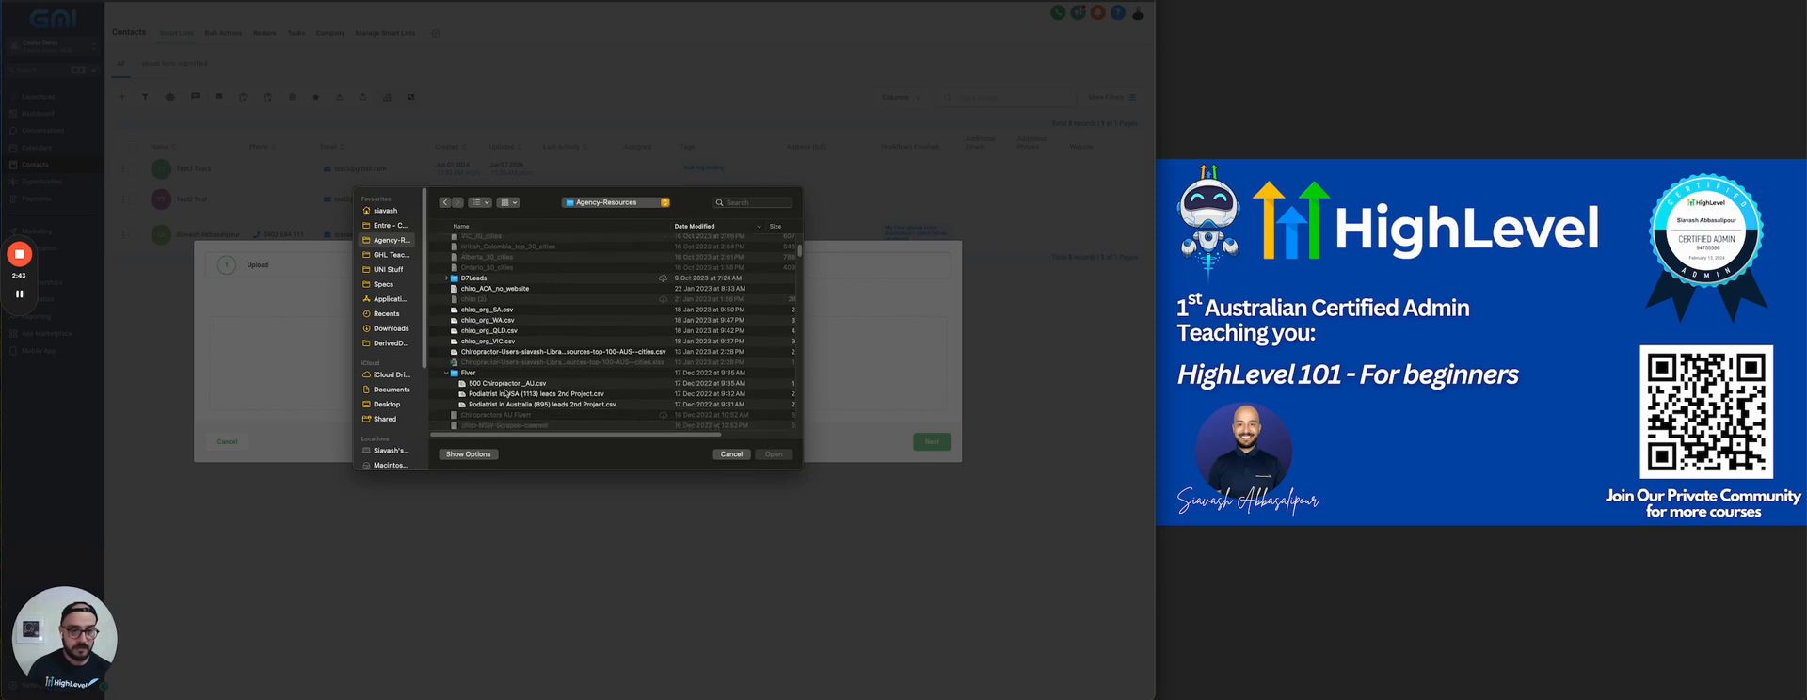
left_click(504, 384)
scroll(602, 395, "down", 2)
left_click(772, 454)
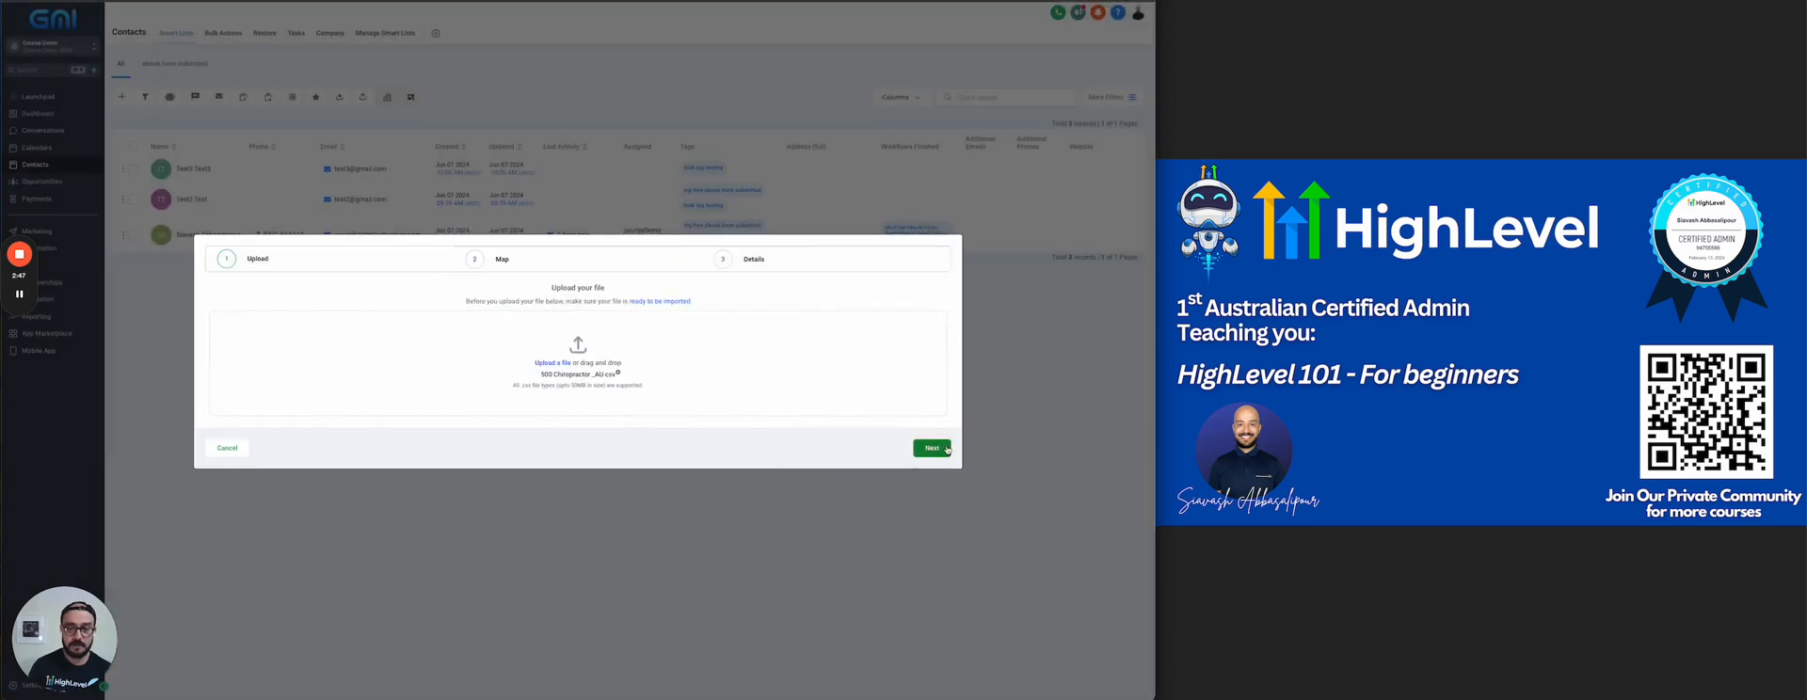
left_click(932, 448)
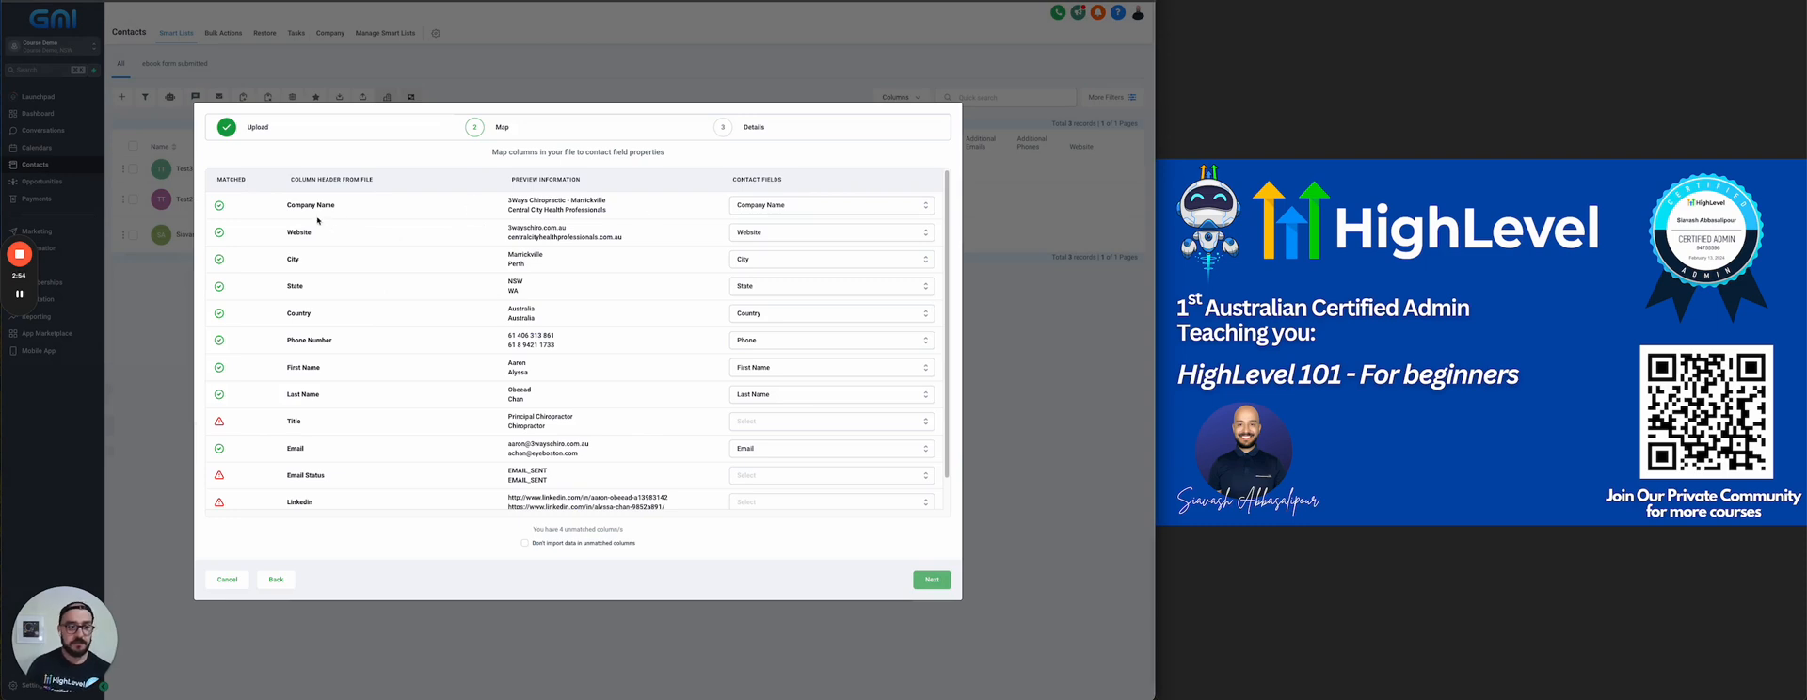
Review the column mapping, exclude data in unmatched columns from the import, and continue to the final details
left_click_drag(304, 205, 298, 476)
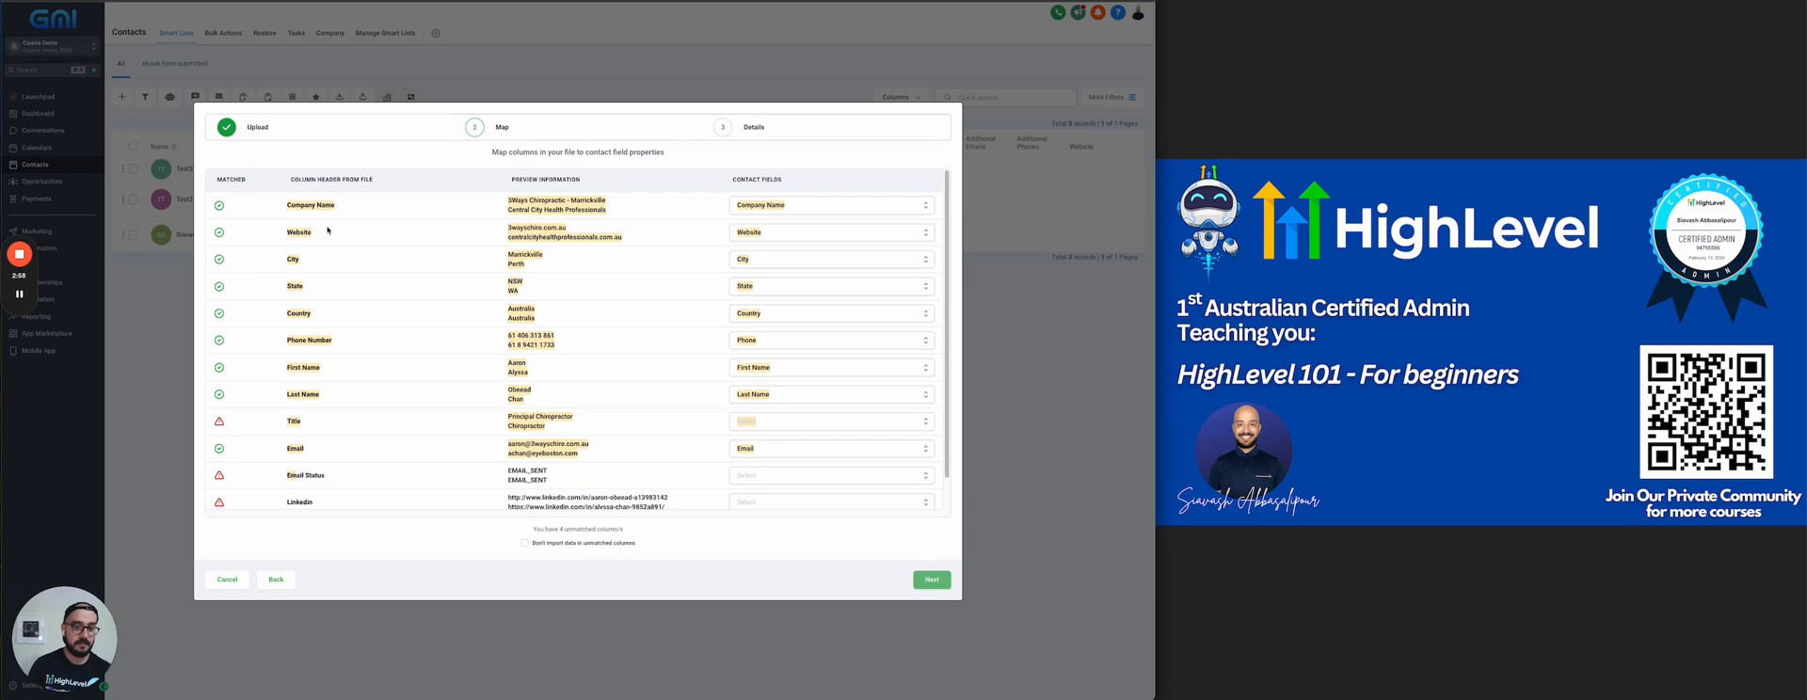
left_click(325, 232)
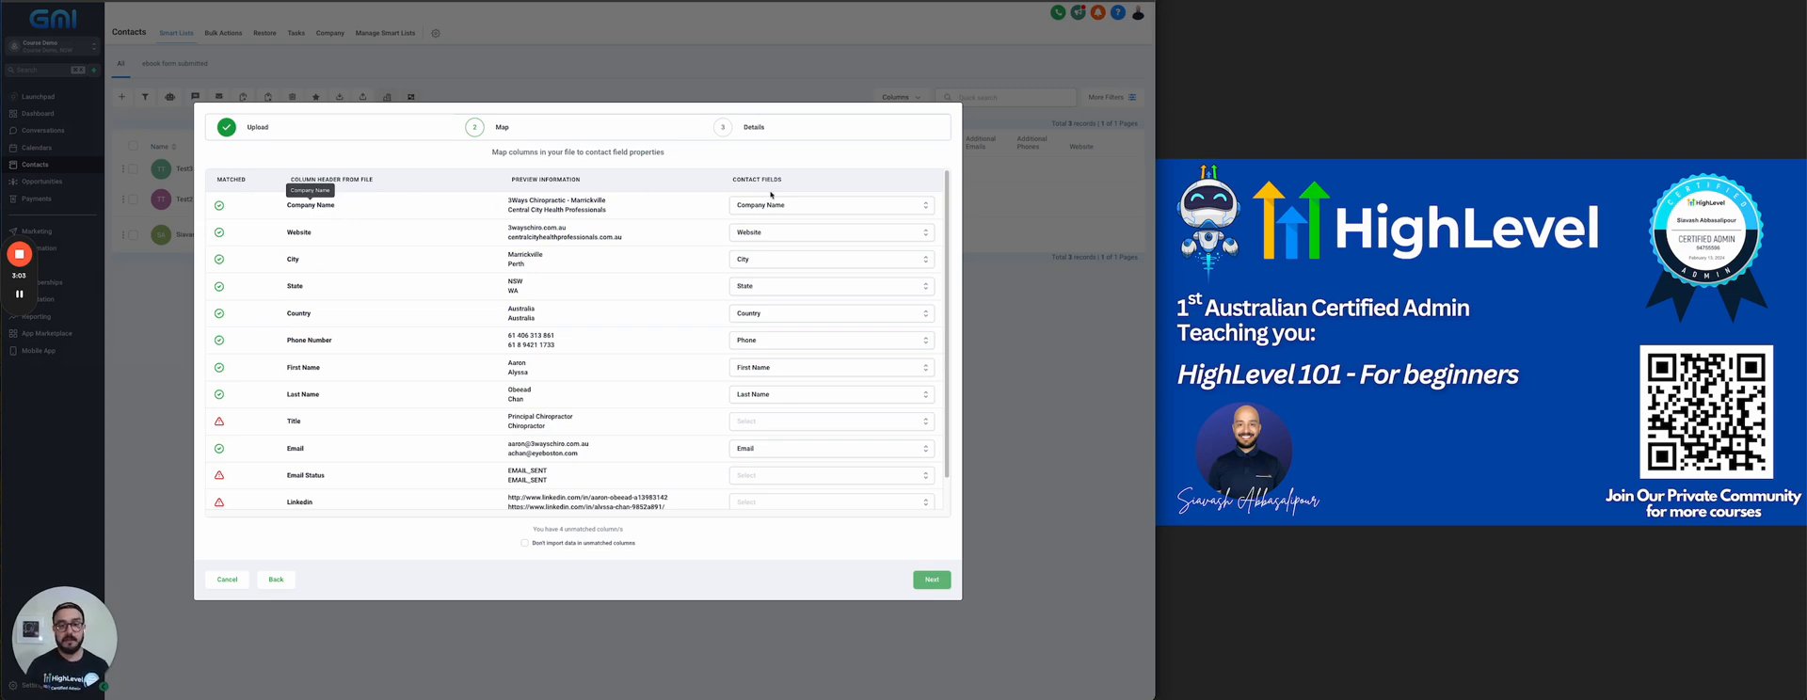
left_click_drag(737, 177, 790, 184)
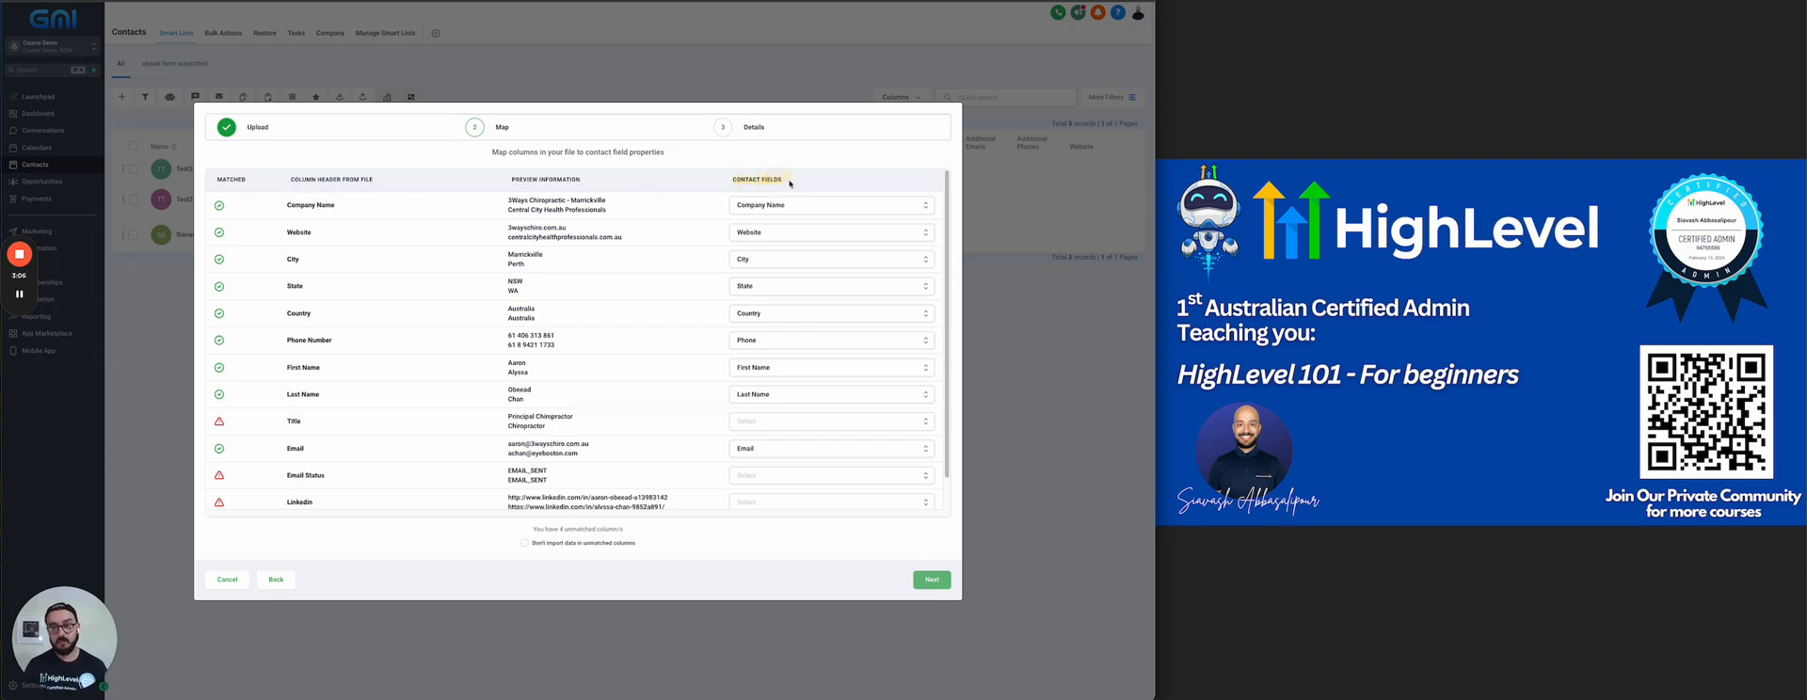
left_click(295, 258)
left_click(296, 285)
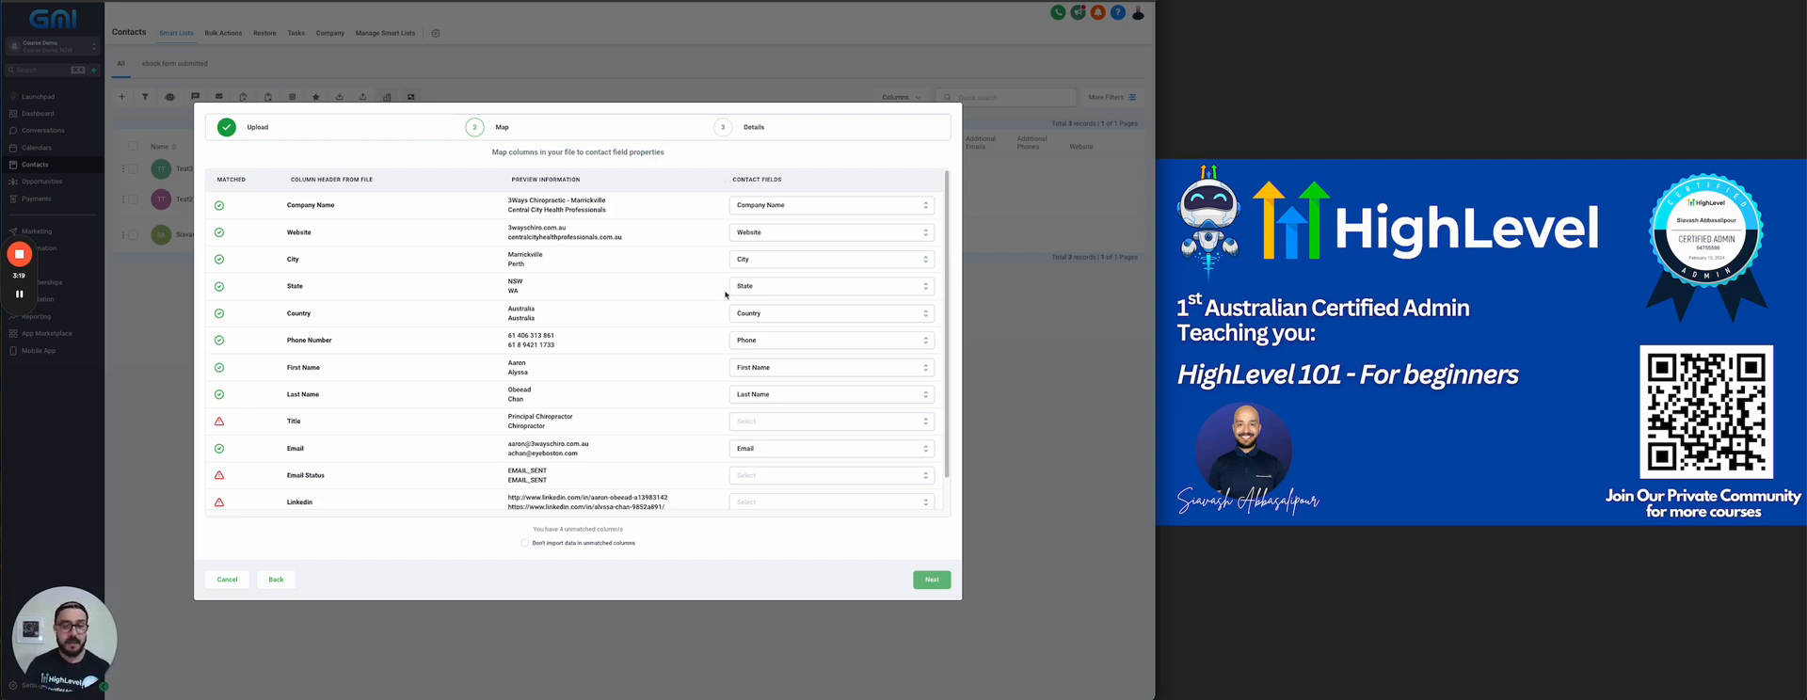
double_click(292, 422)
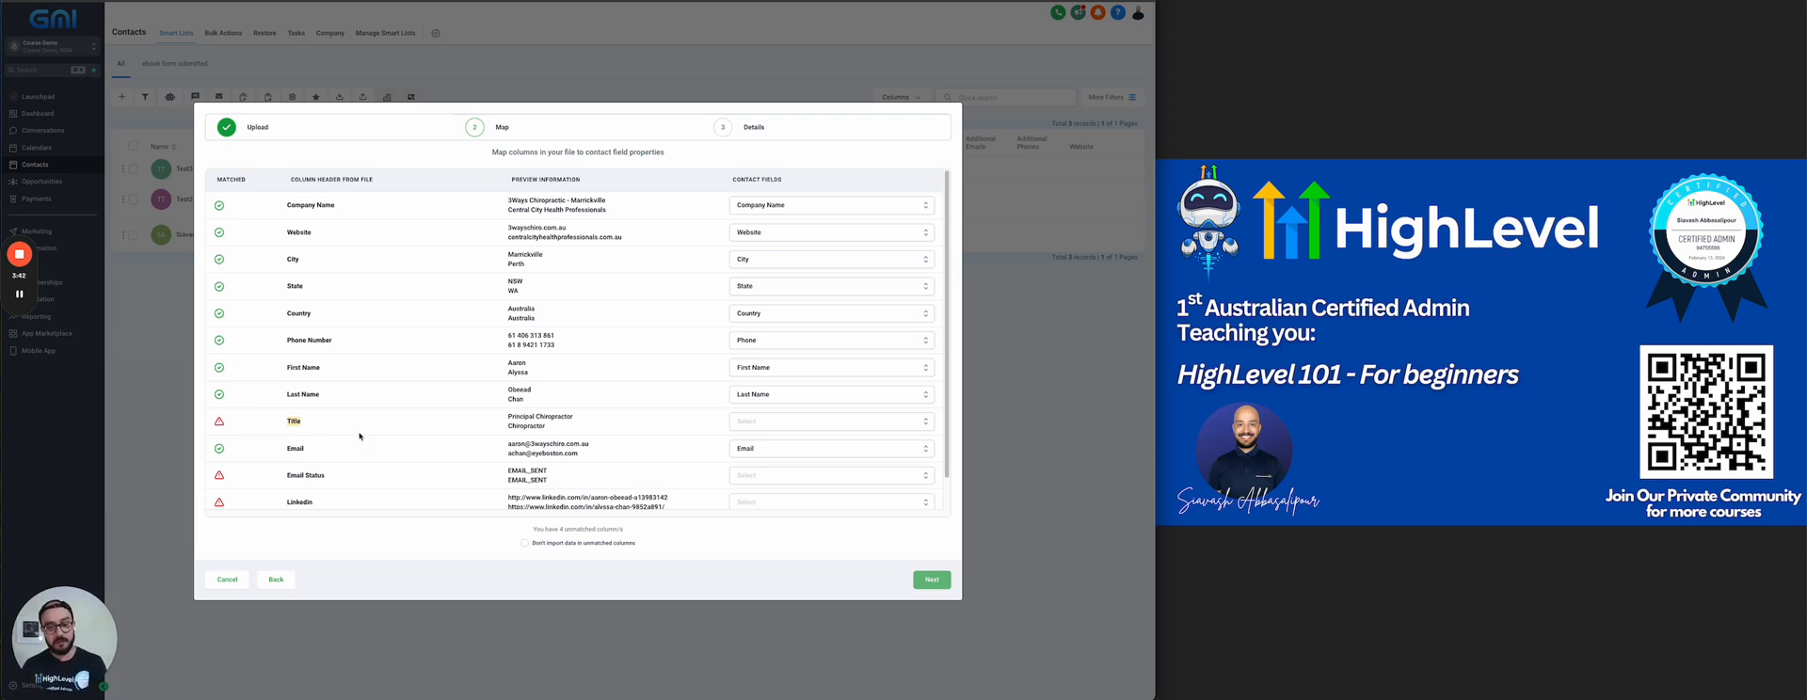
scroll(397, 404, "down", 2)
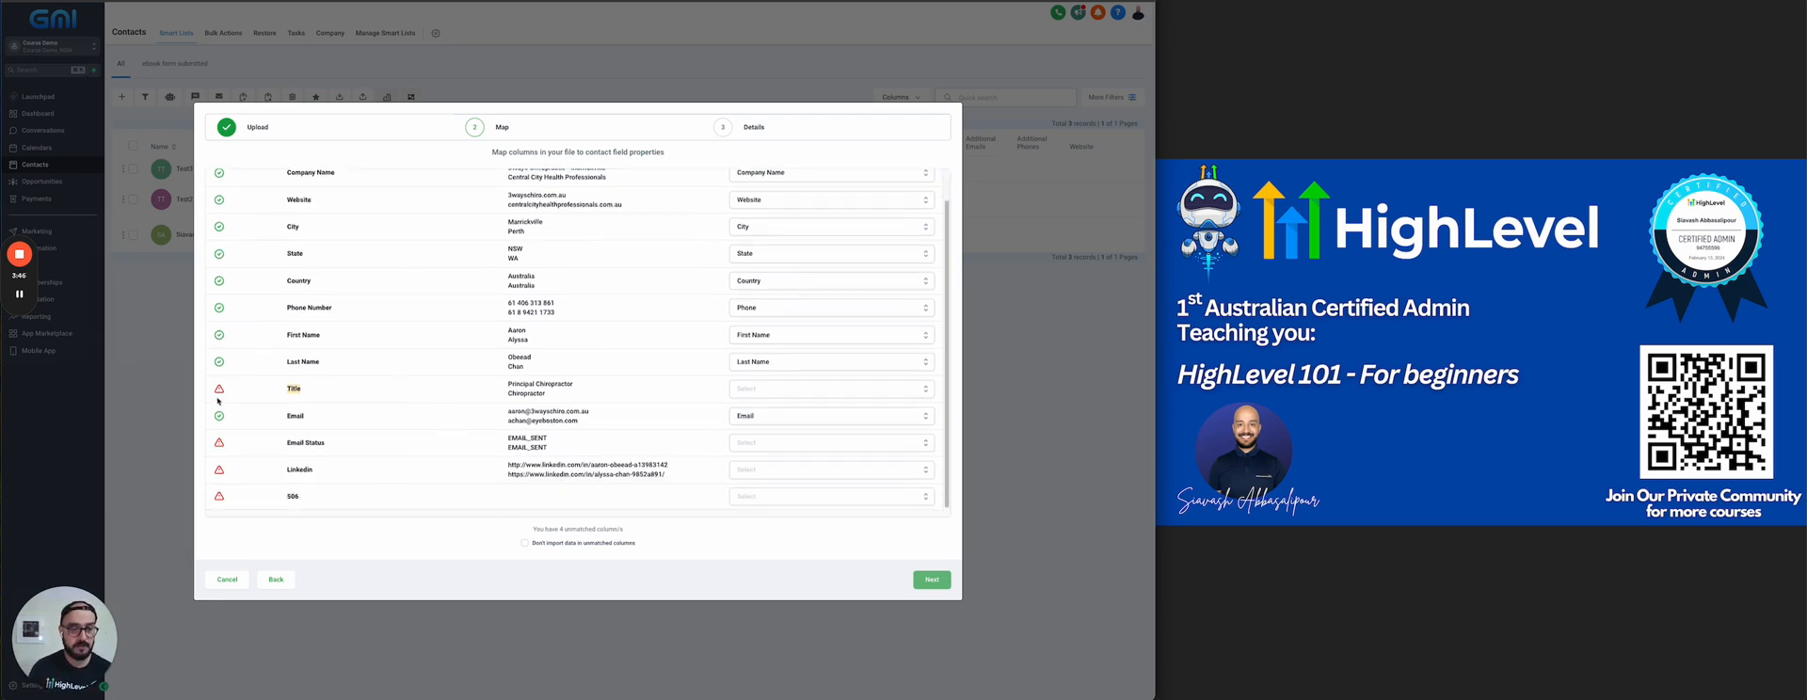
left_click(524, 544)
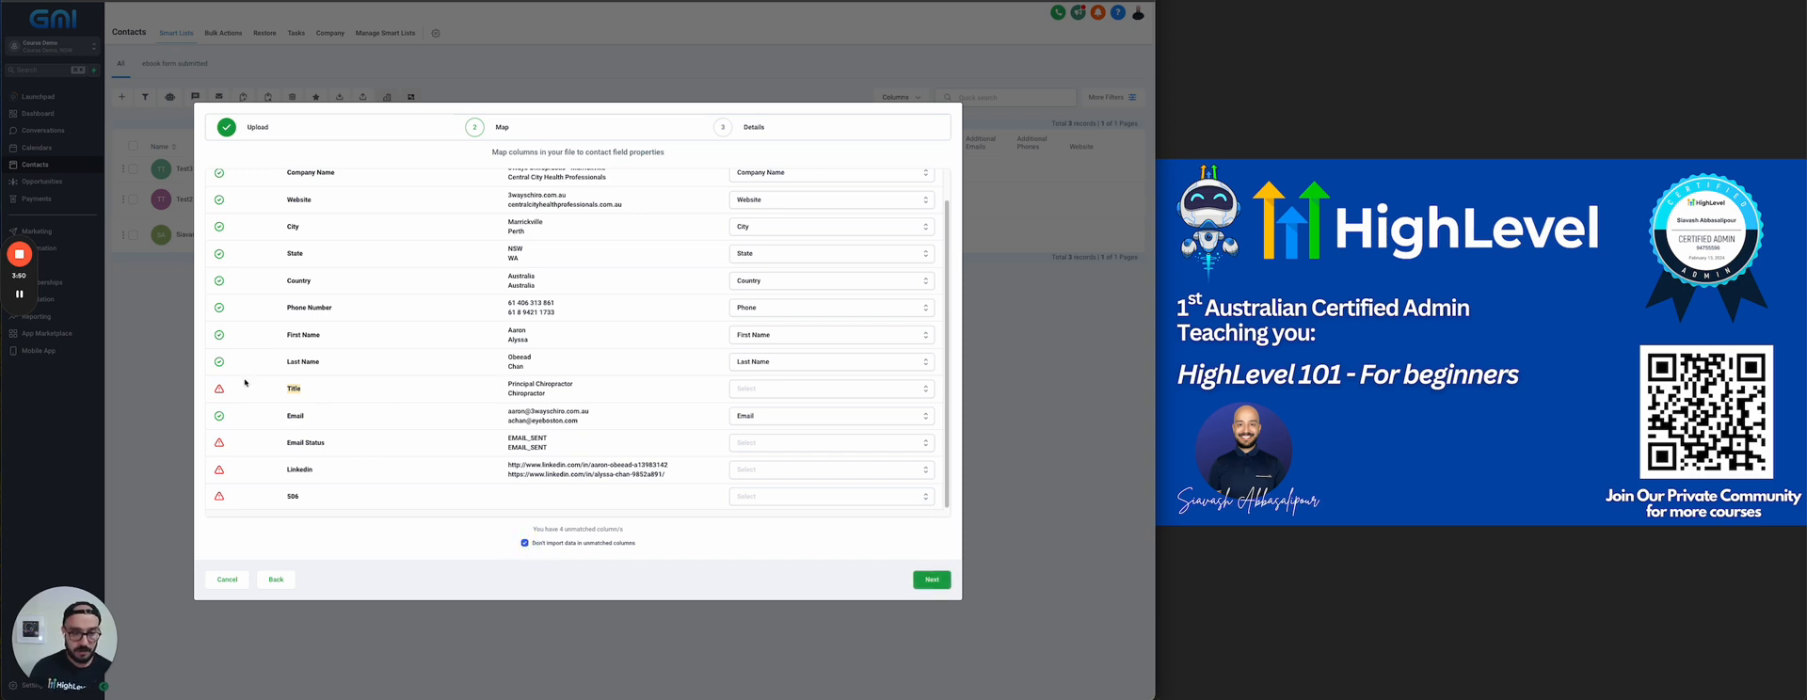
left_click(922, 577)
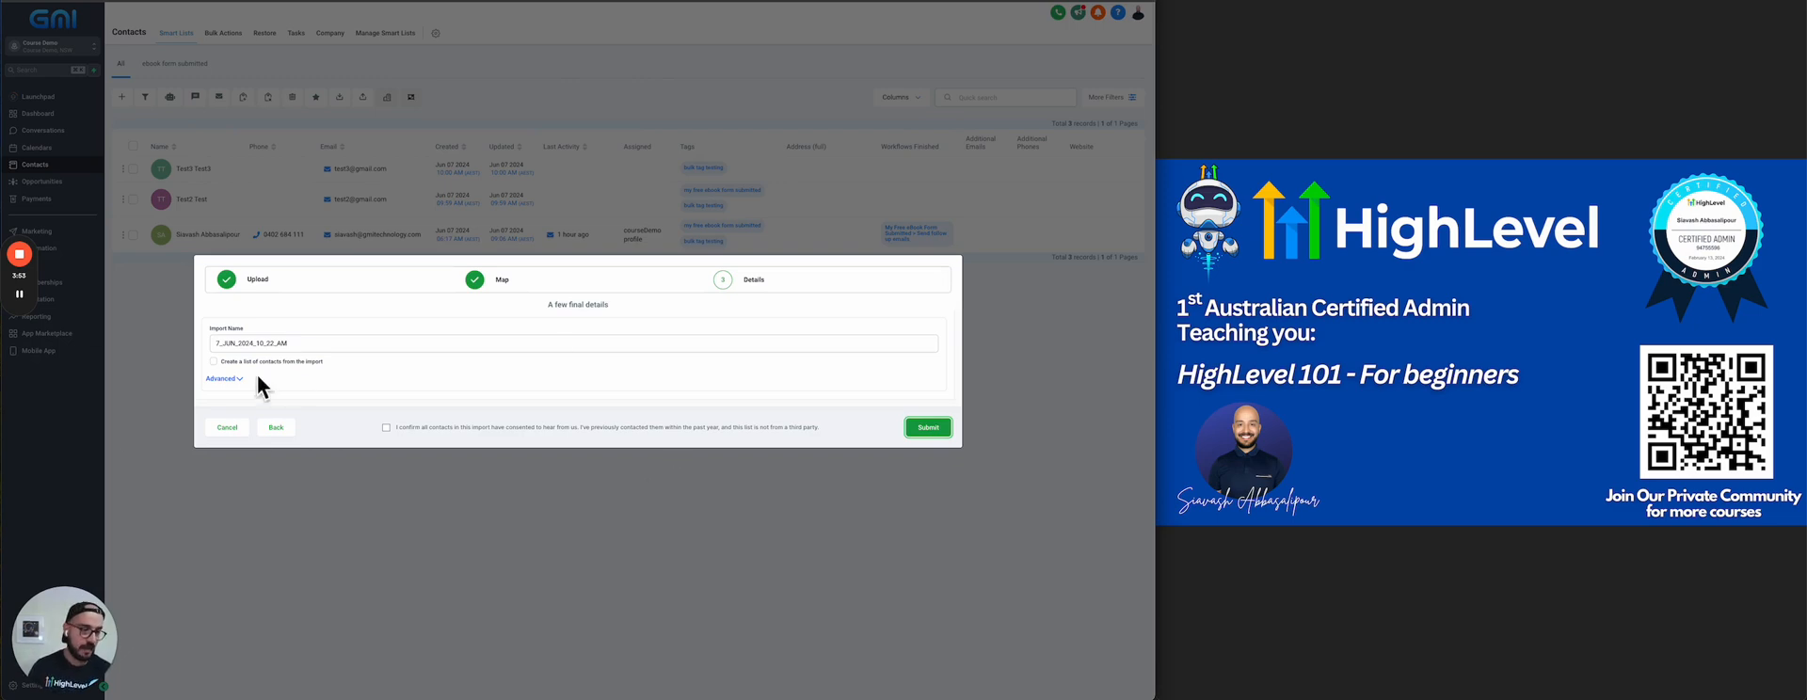
Name the import "chiropractors this city" and enable creating a list of contacts from it
left_click(301, 340)
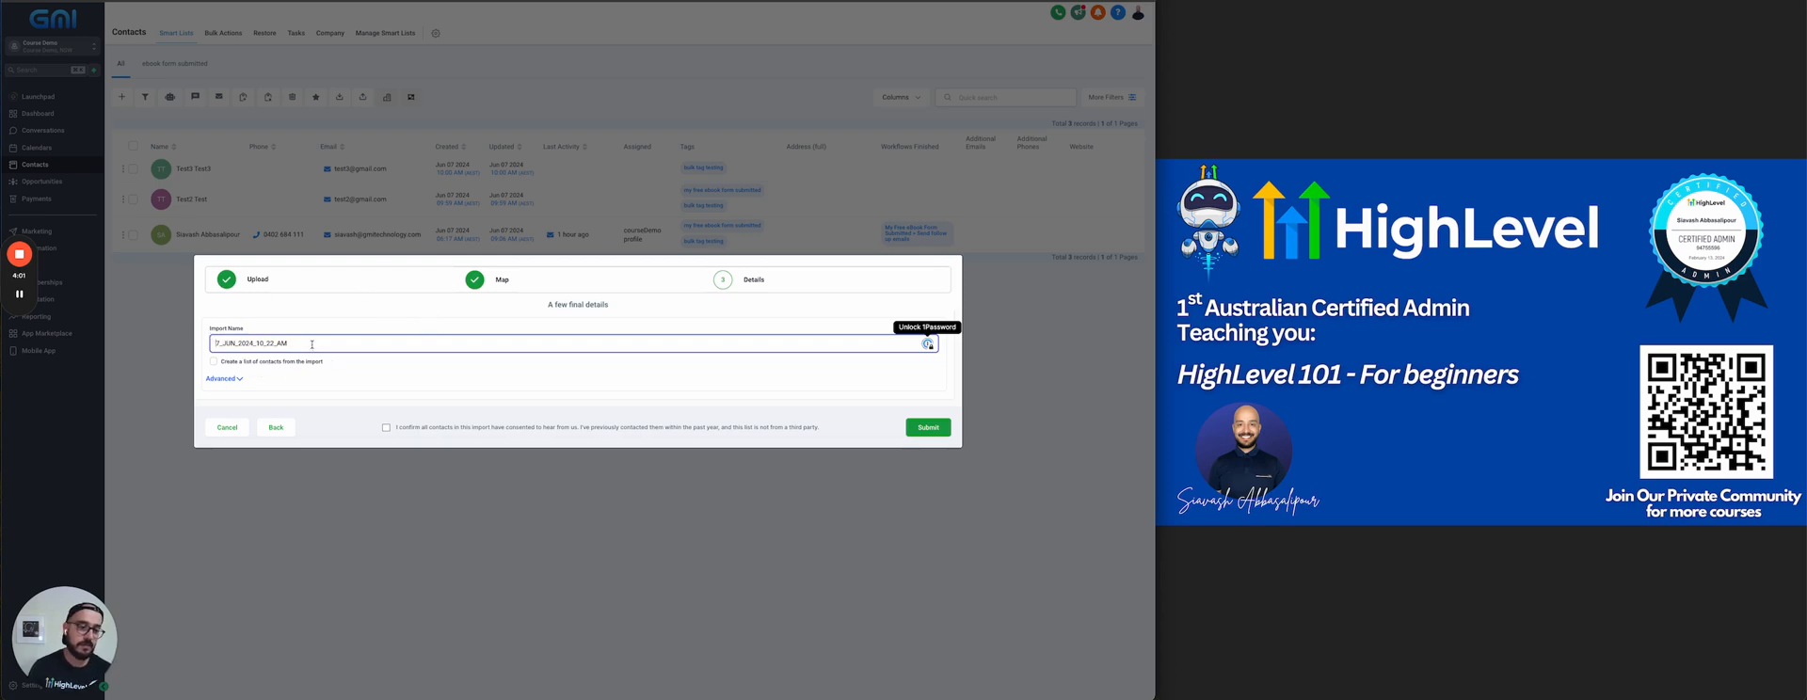
mouse_move(214, 345)
left_mouse_down()
mouse_move(307, 342)
mouse_move(214, 343)
left_mouse_up()
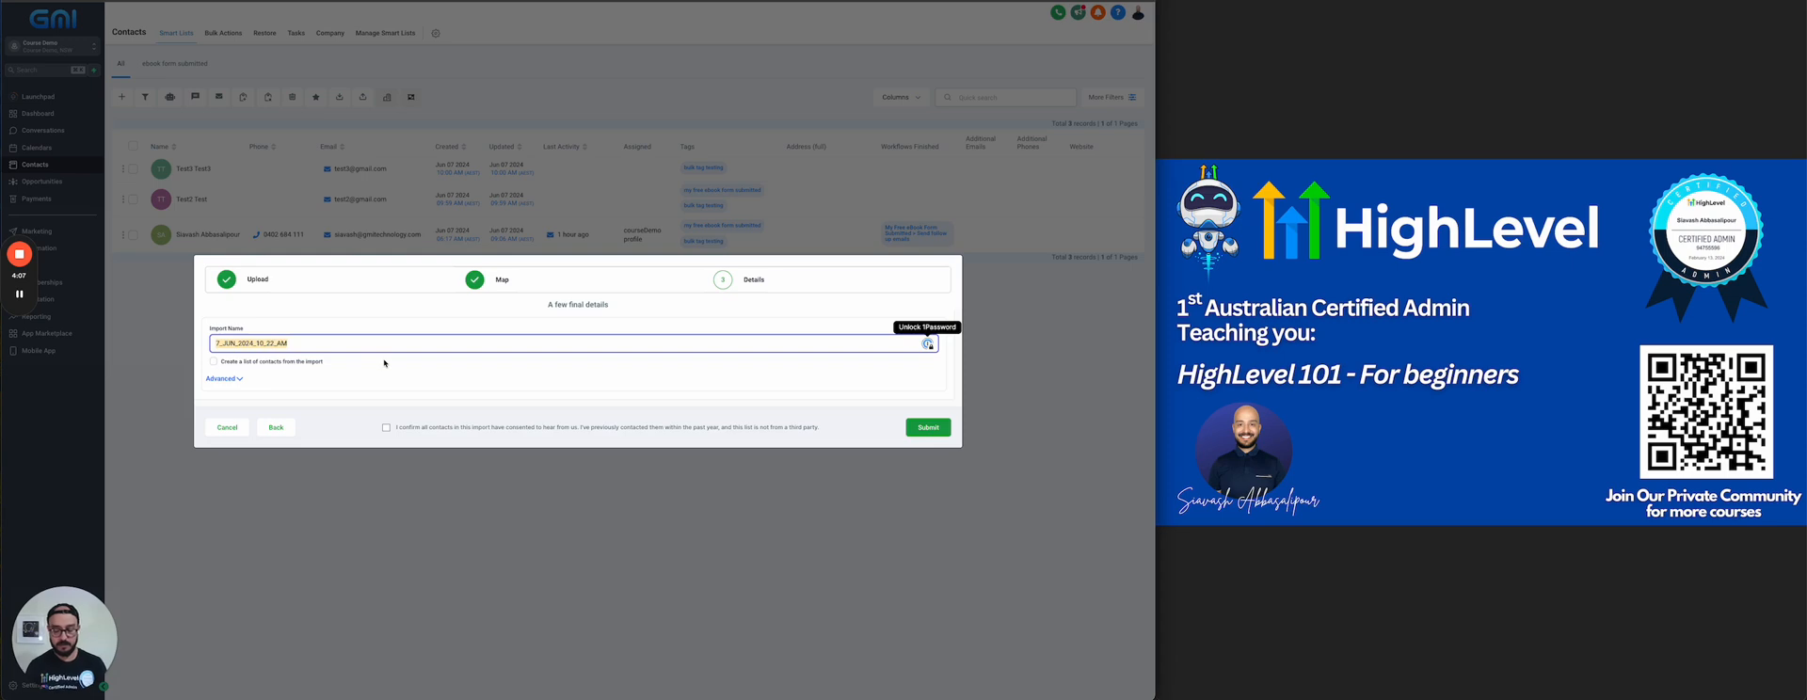
type("chiropractors this city")
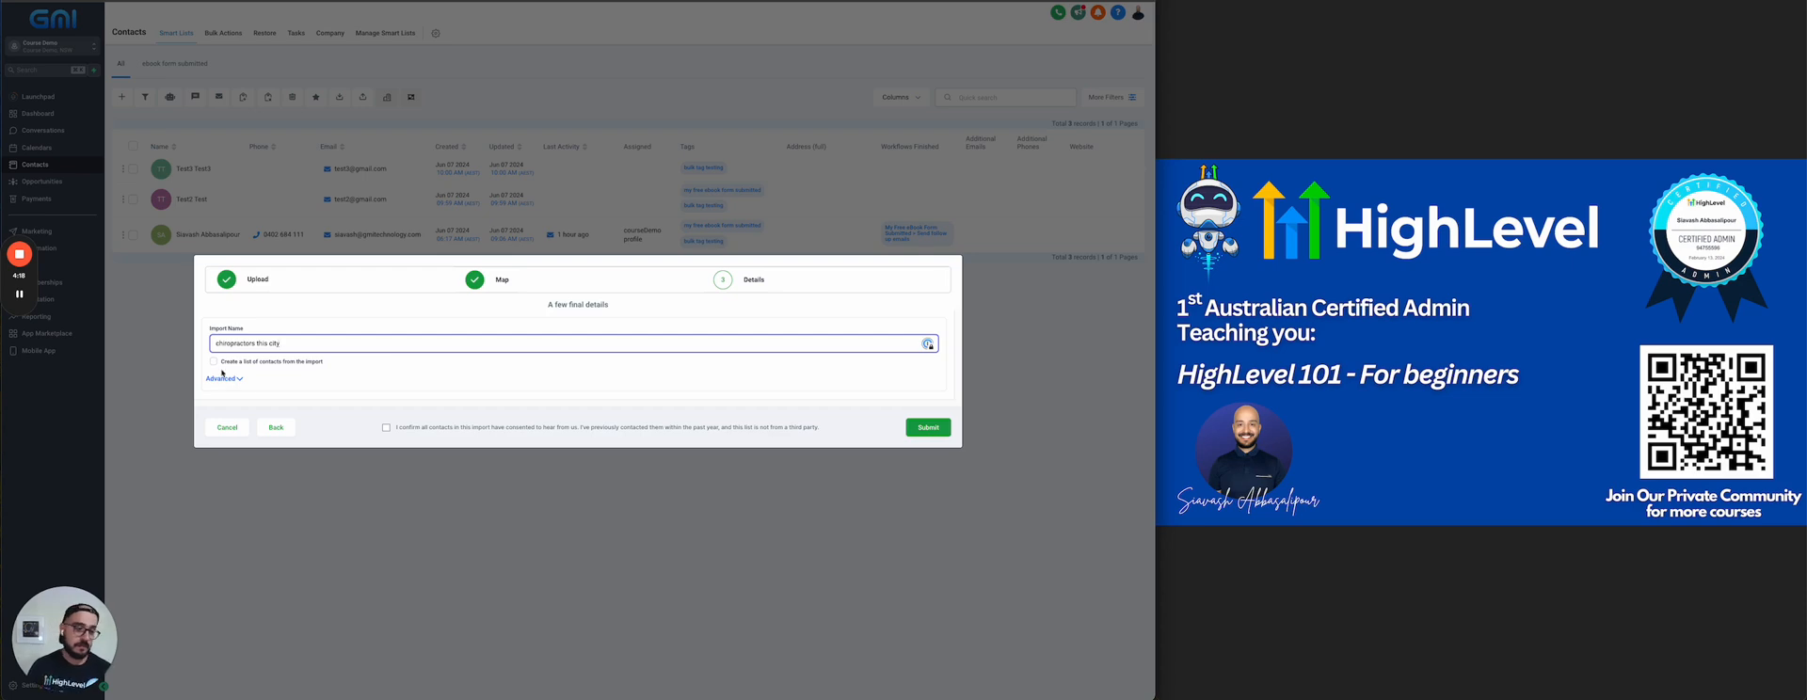
left_click(214, 361)
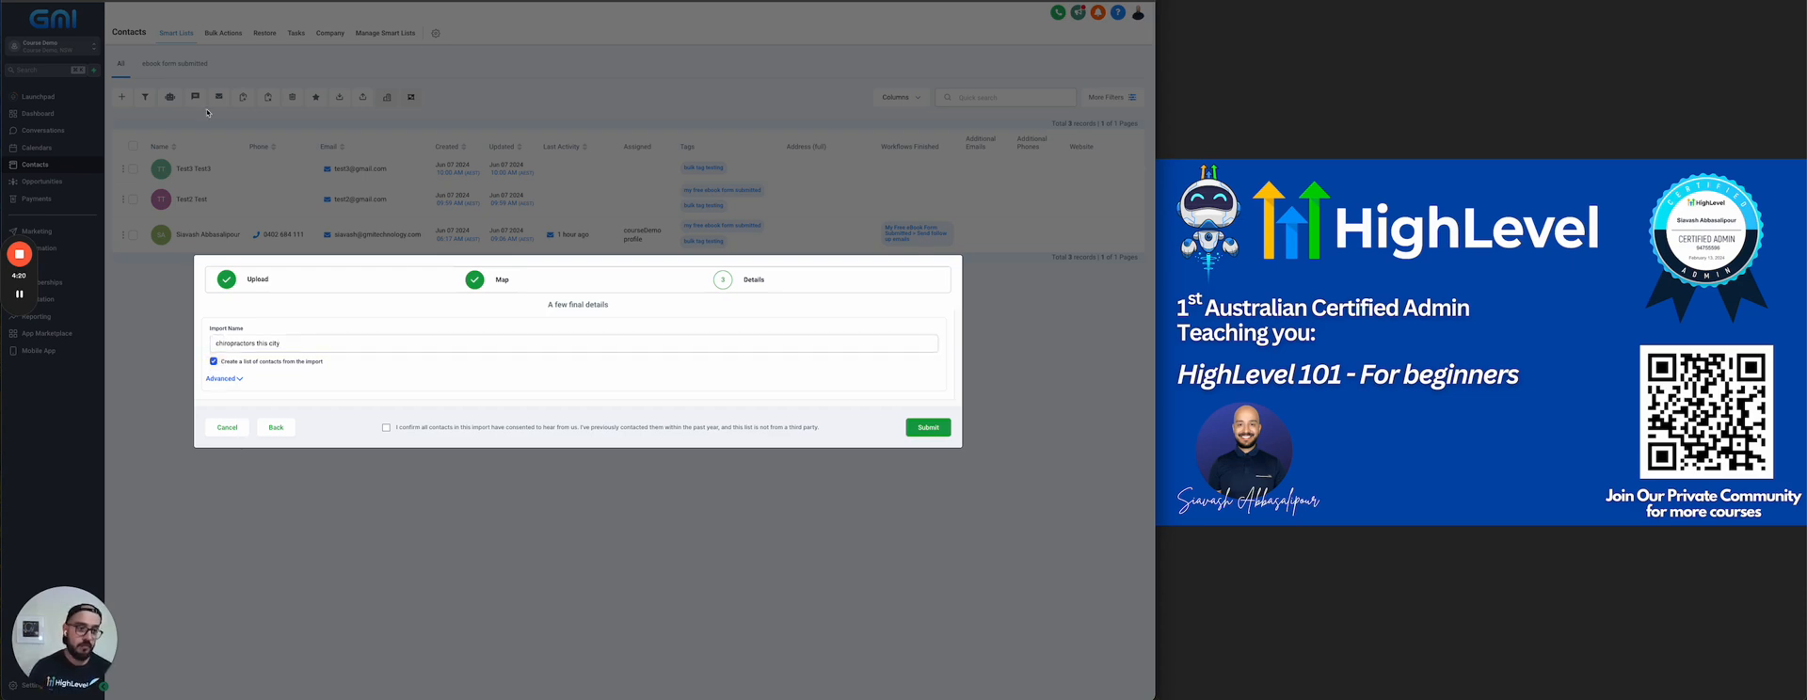
Expand the advanced import options and add the tag "chiropractors" to the imported contacts
left_click(223, 379)
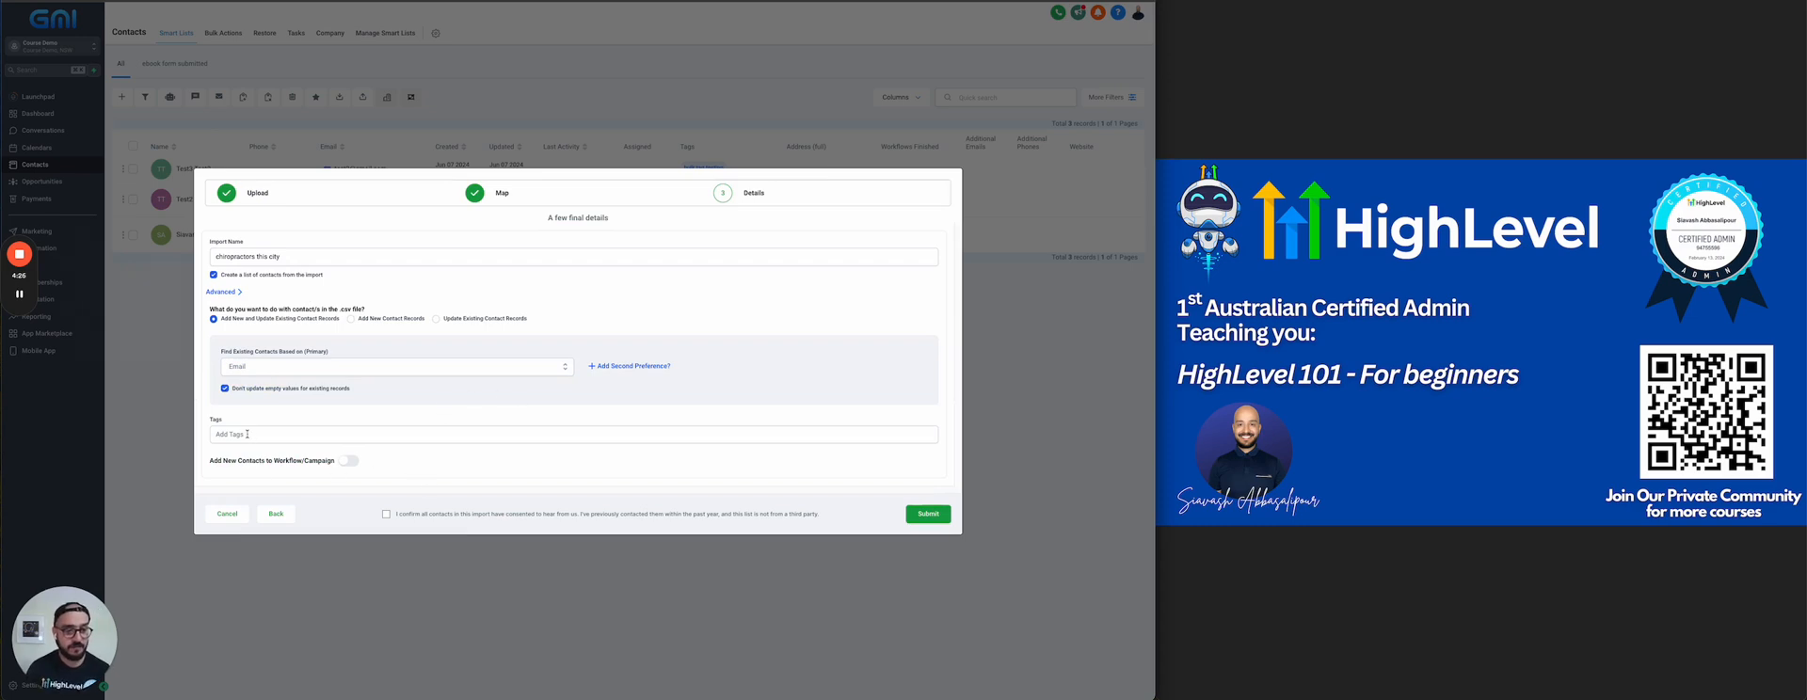
left_click(224, 256)
double_click(224, 256)
key("ctrl+c")
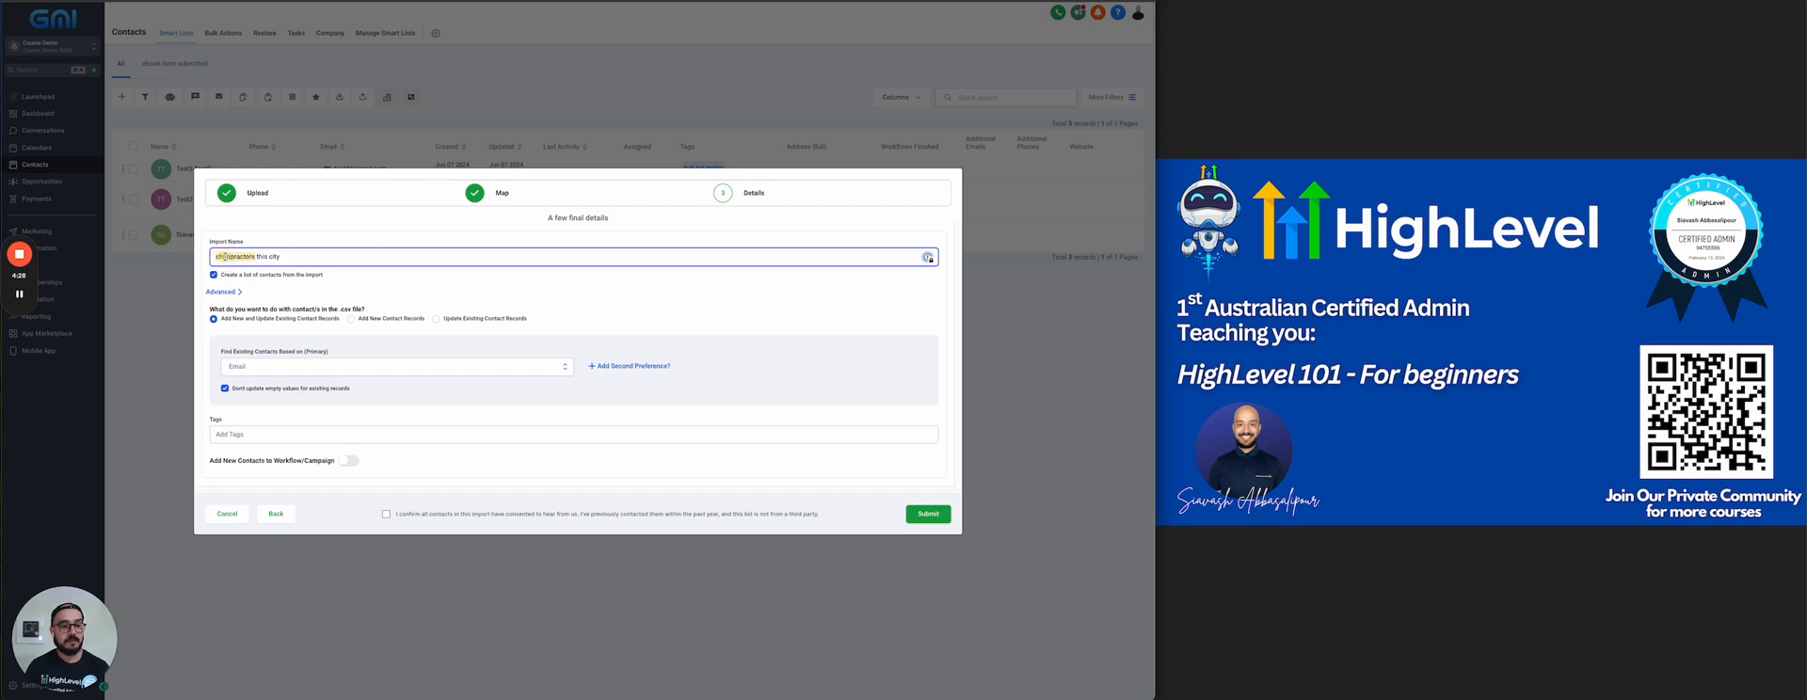
left_click(240, 435)
key("ctrl+v")
left_click(246, 455)
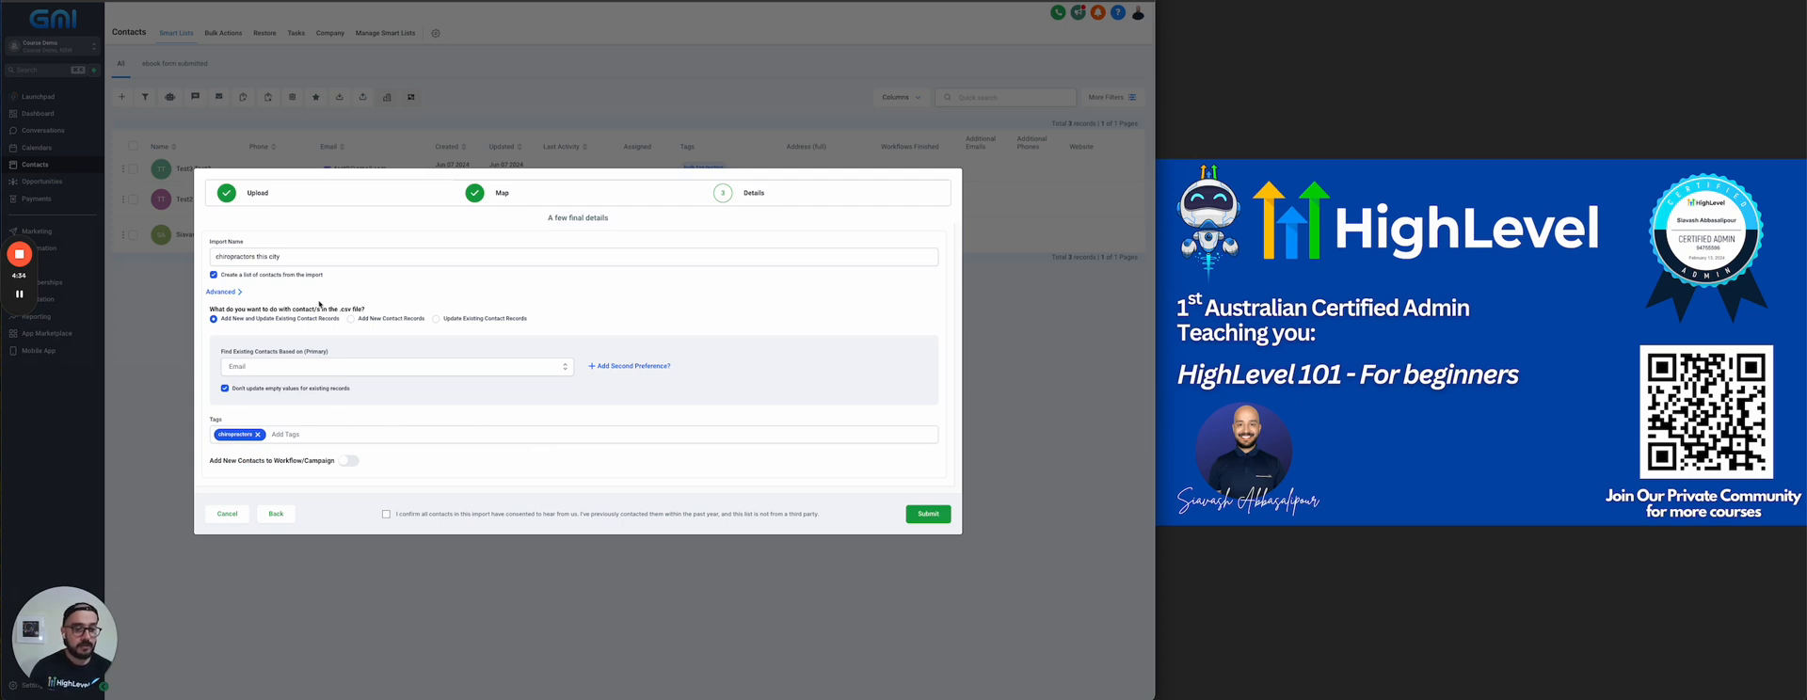
Confirm the contacts' consent and submit the import, closing the notice and opening the "chiropractors this city" list
left_click(386, 515)
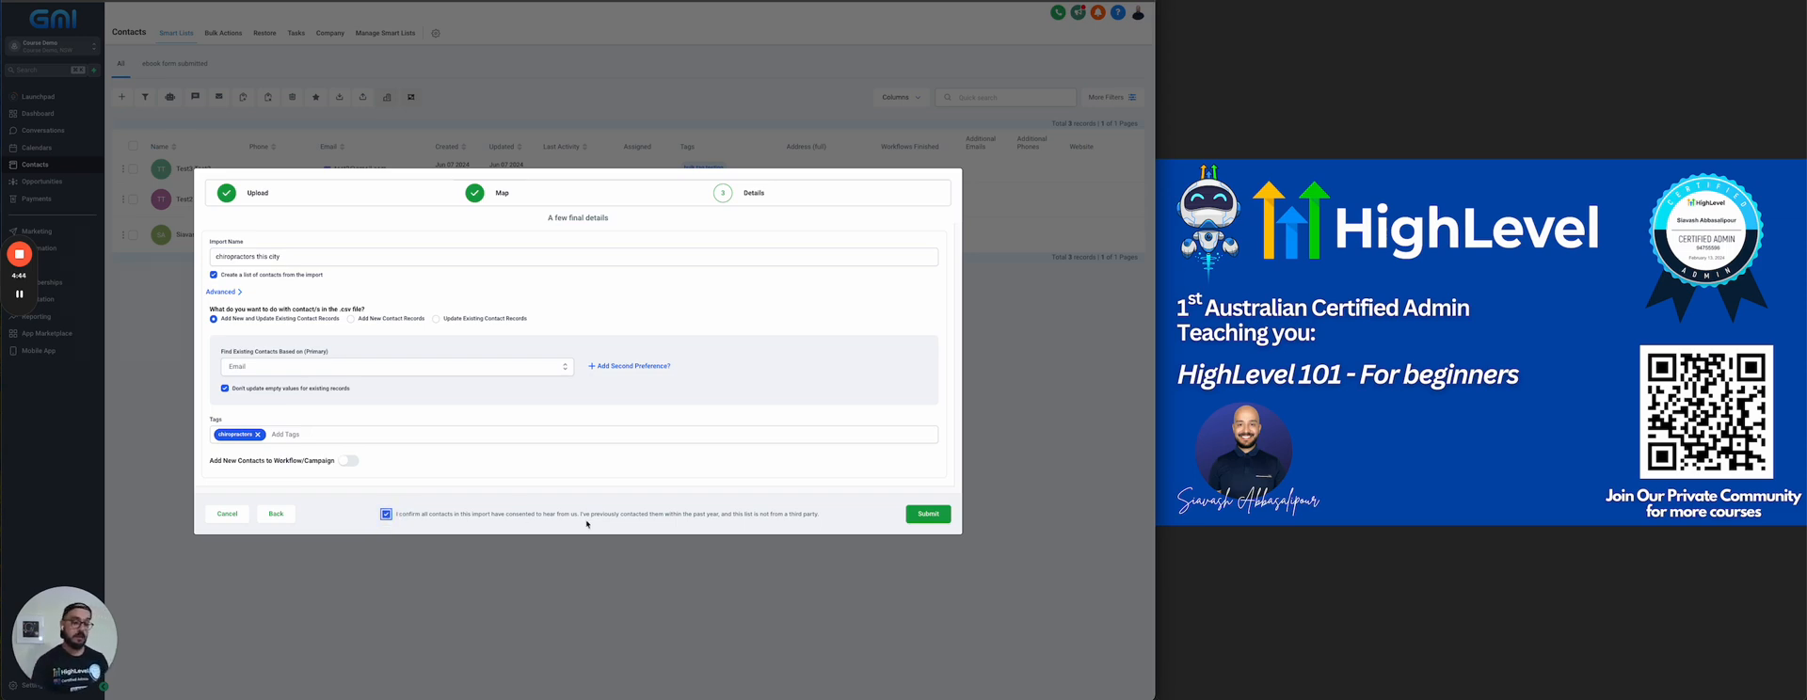
left_click(927, 512)
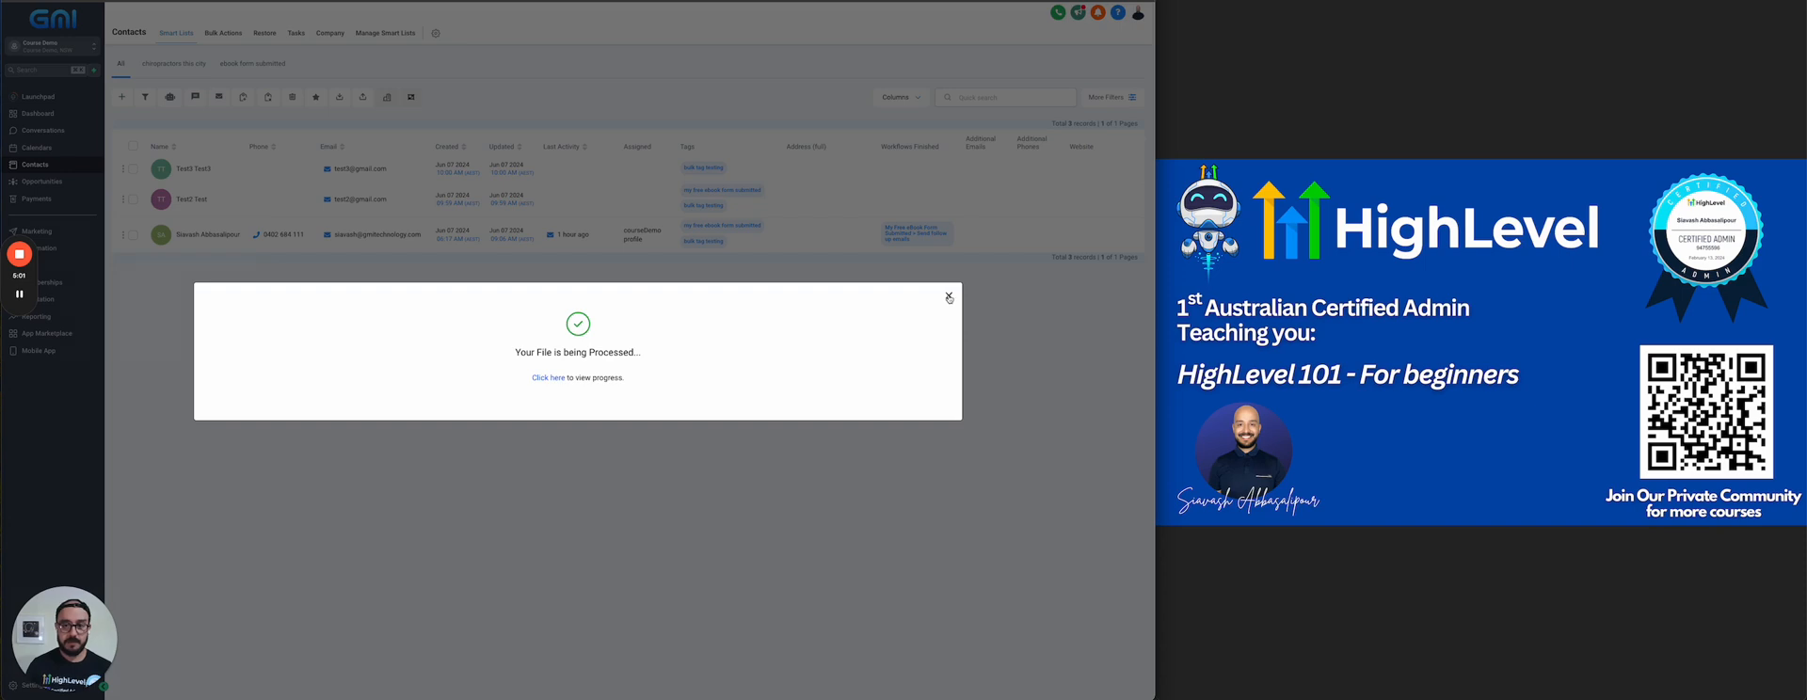
left_click(948, 298)
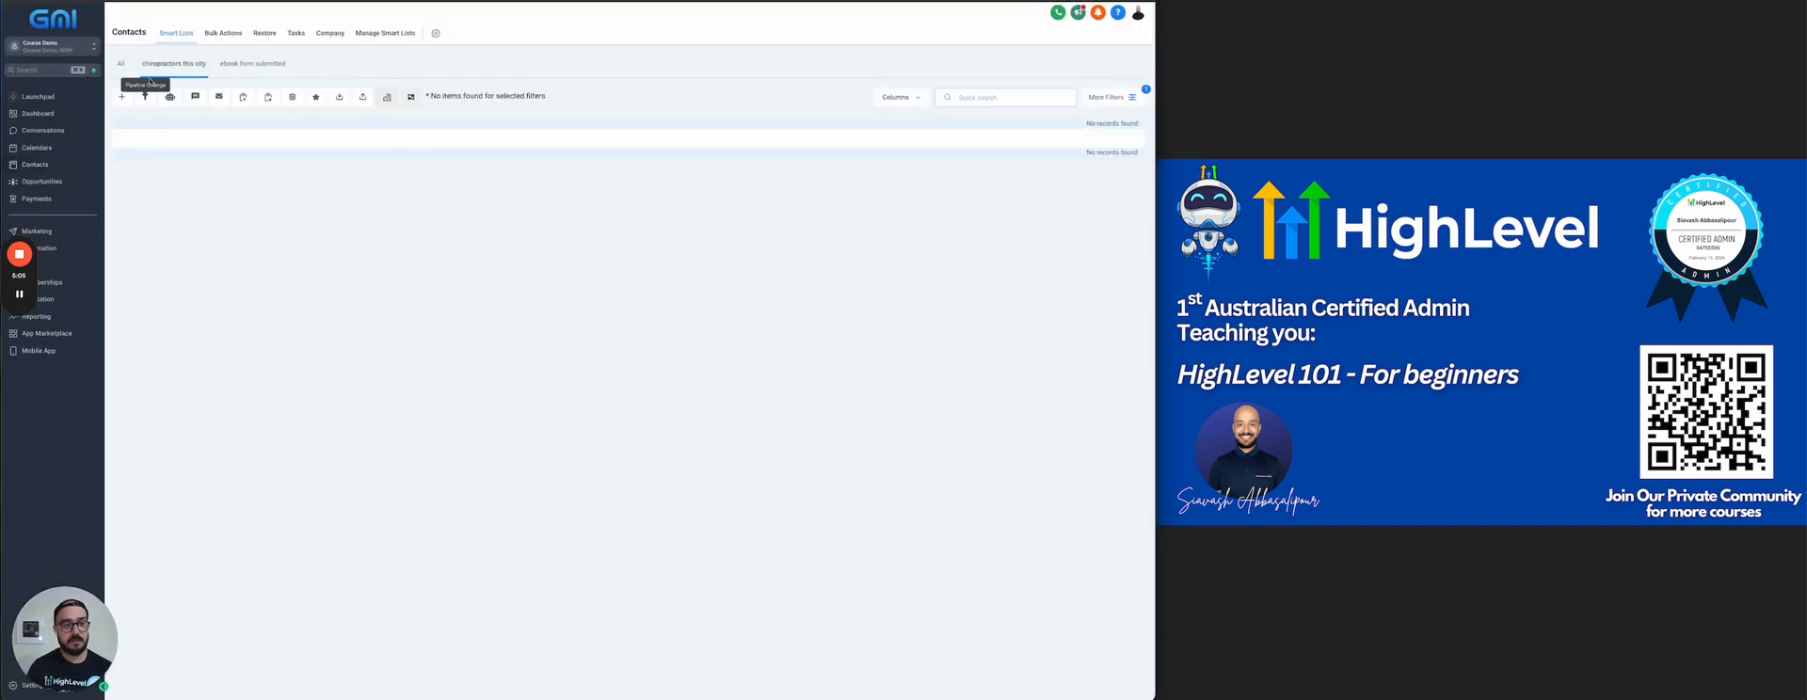
left_click(191, 68)
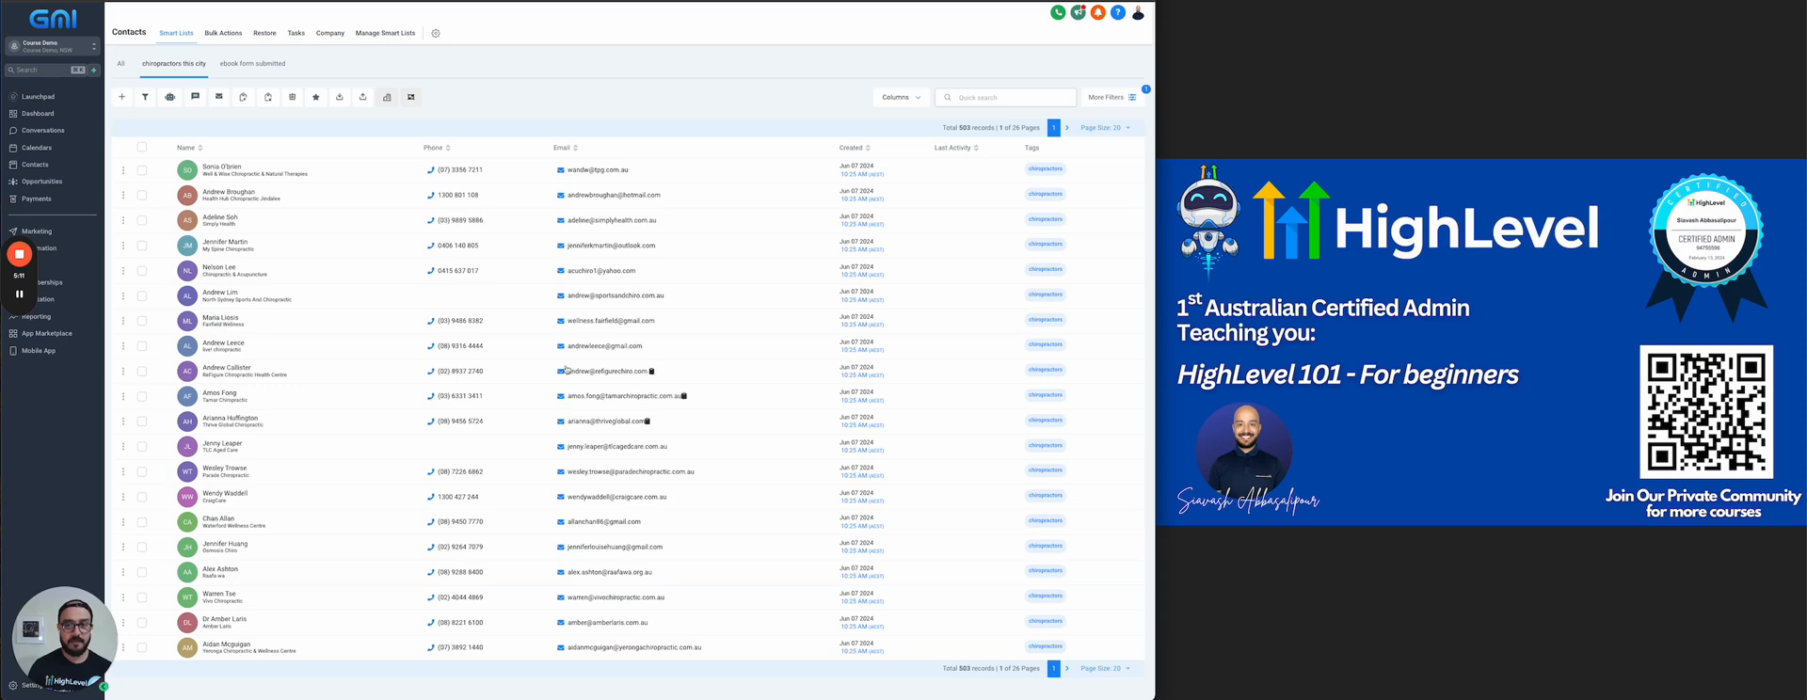
Examine the statistics and the import errors of the "chiropractors this city" bulk import
left_click(219, 34)
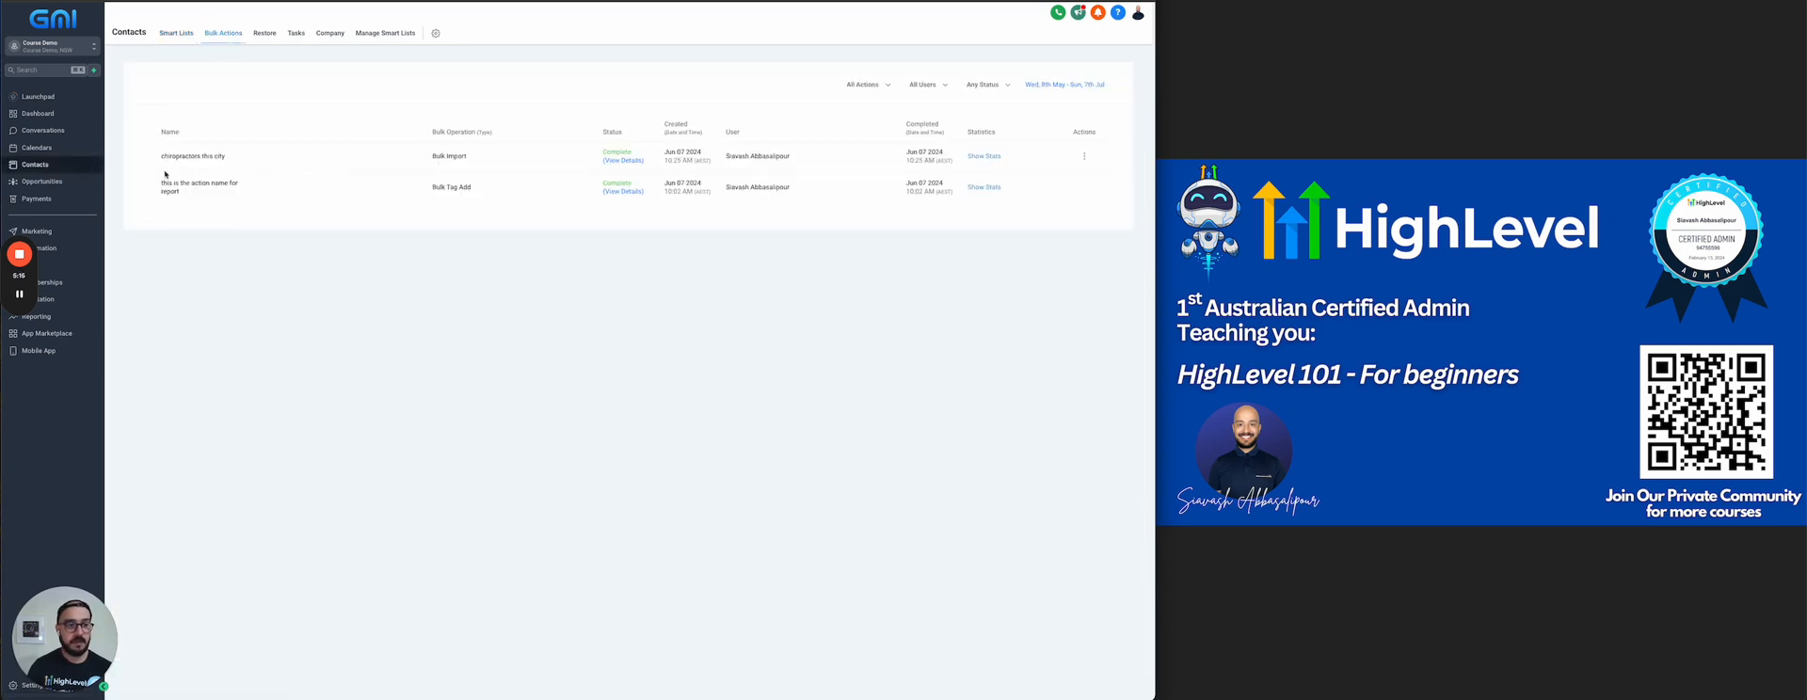
left_click_drag(161, 155, 246, 156)
left_click(984, 156)
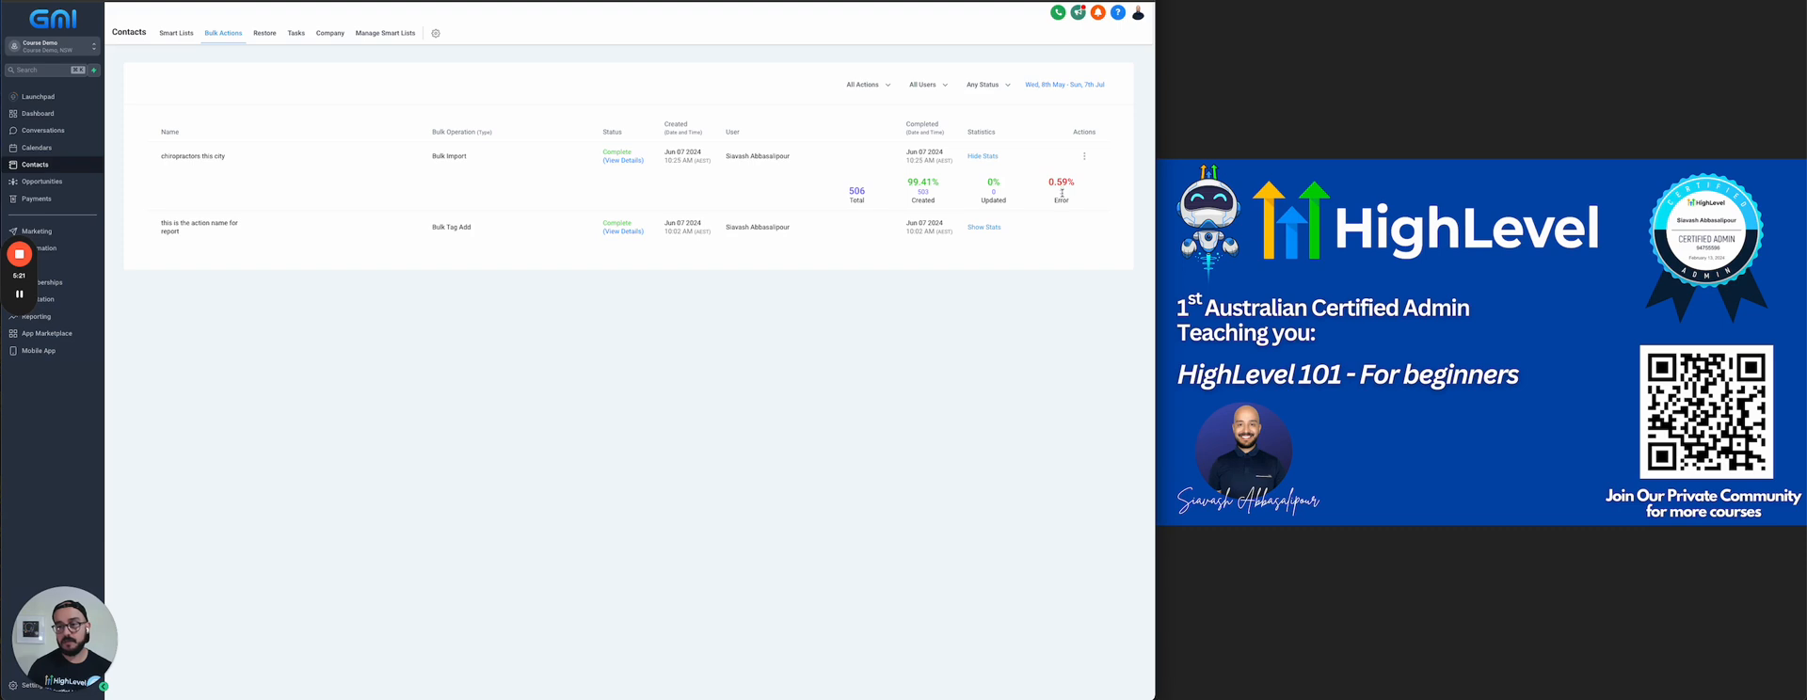
left_click(1085, 157)
left_click(1043, 192)
left_click_drag(271, 137, 416, 325)
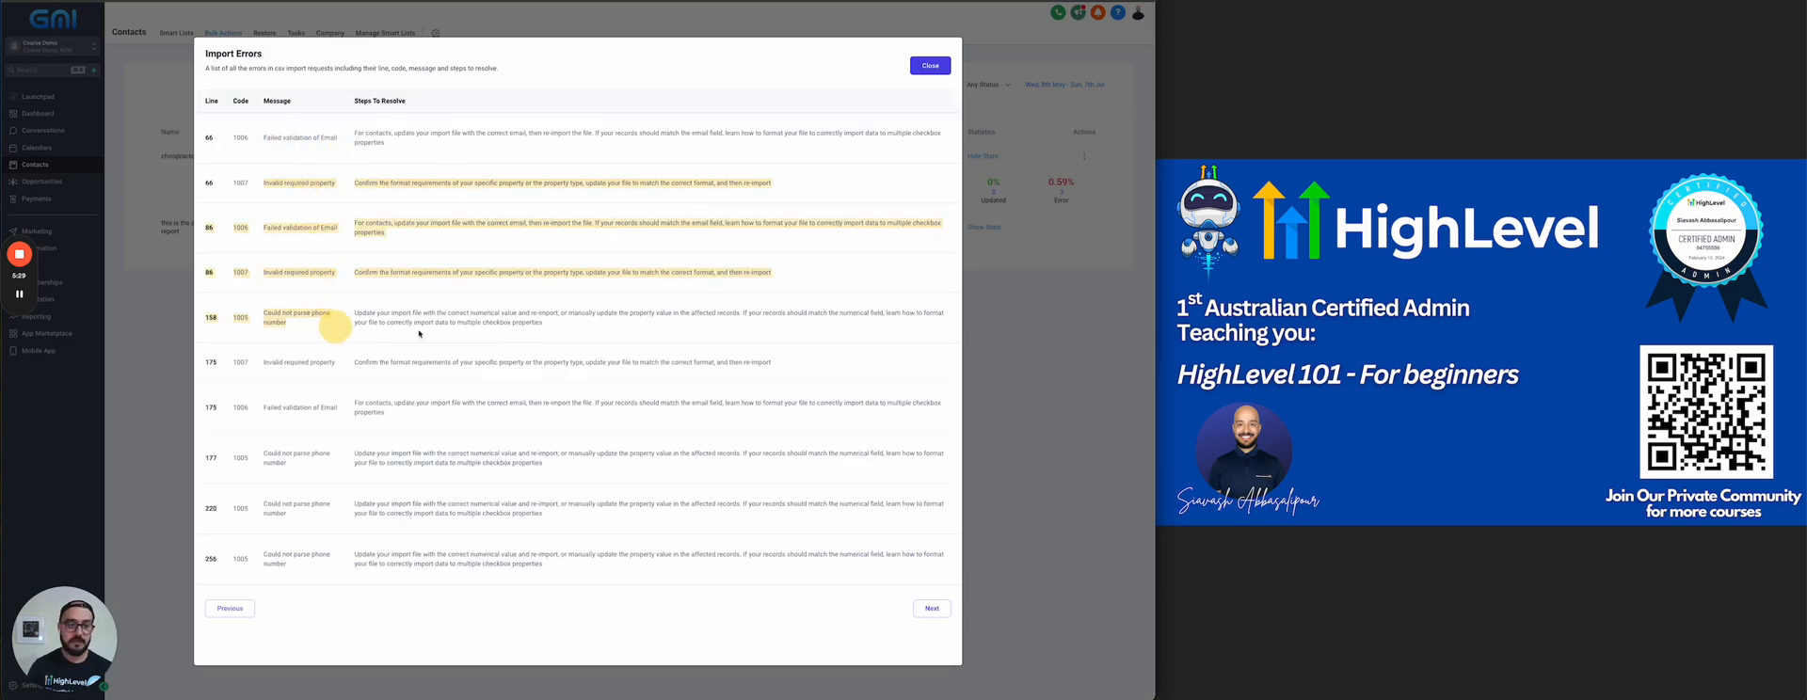
left_click(910, 66)
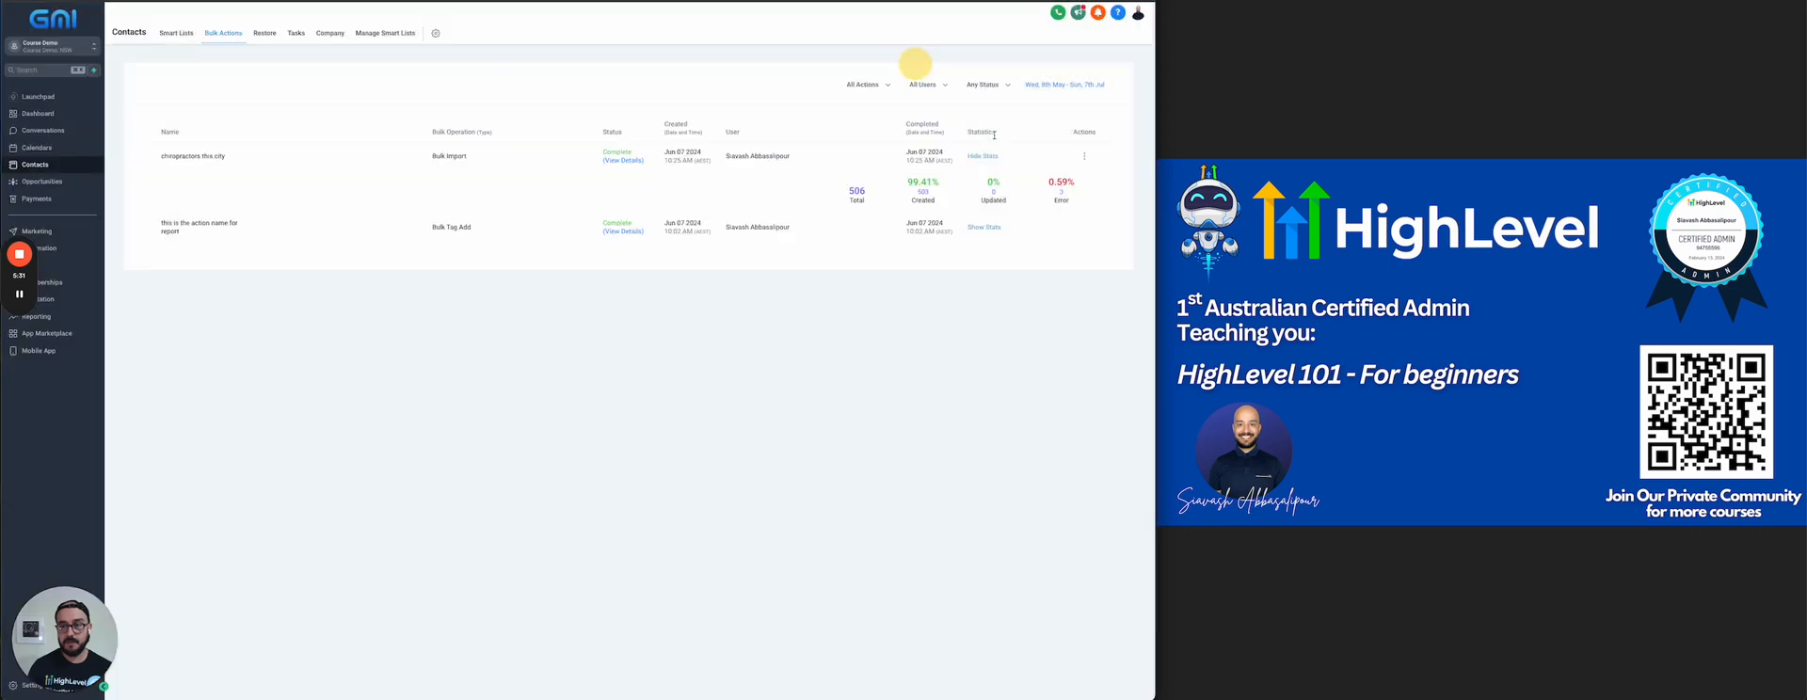
Compare the record totals of the All list and the "chiropractors this city" smart list
left_click(187, 36)
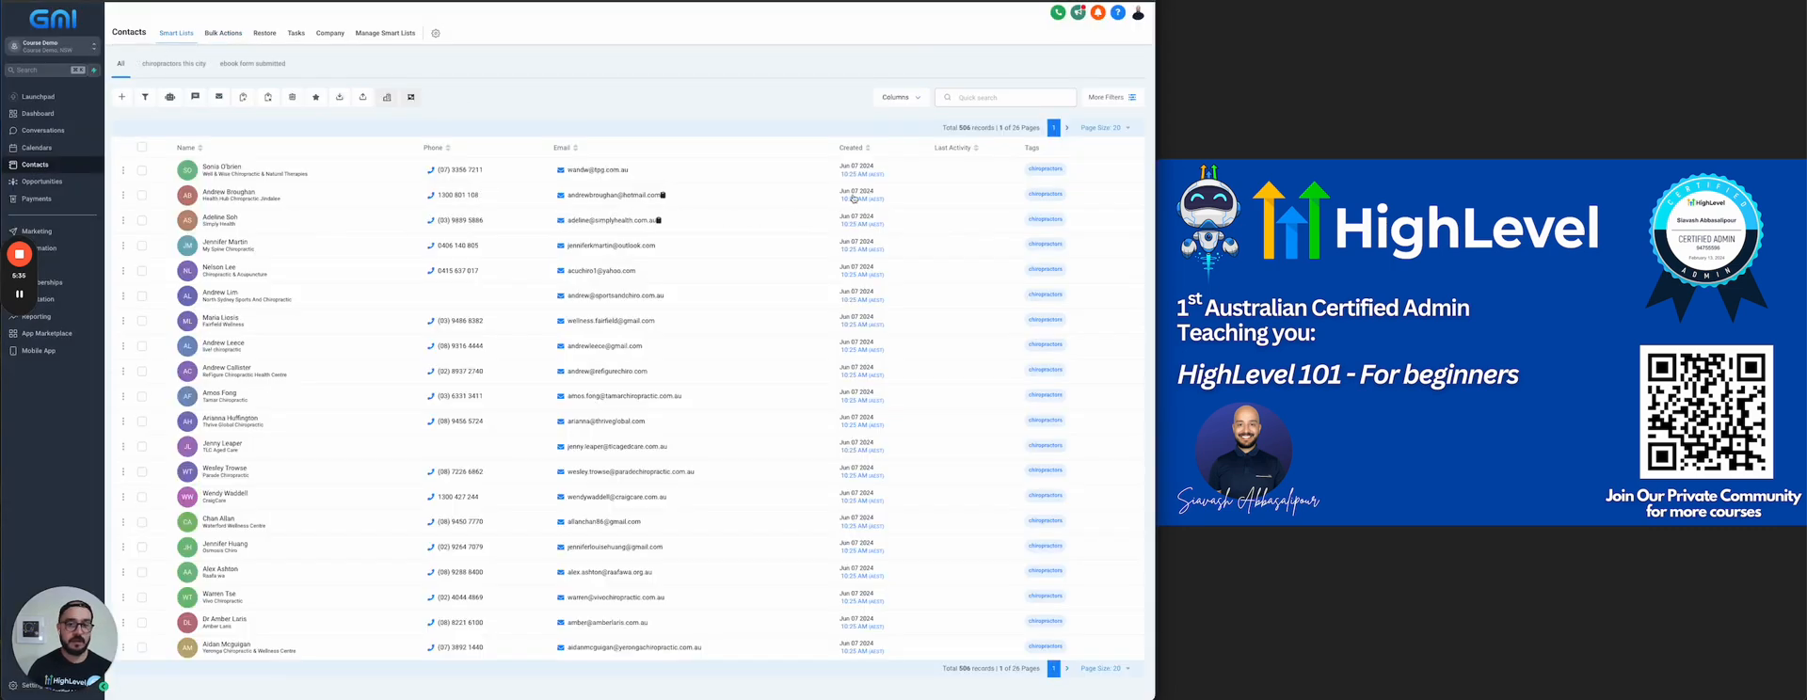
left_click(168, 63)
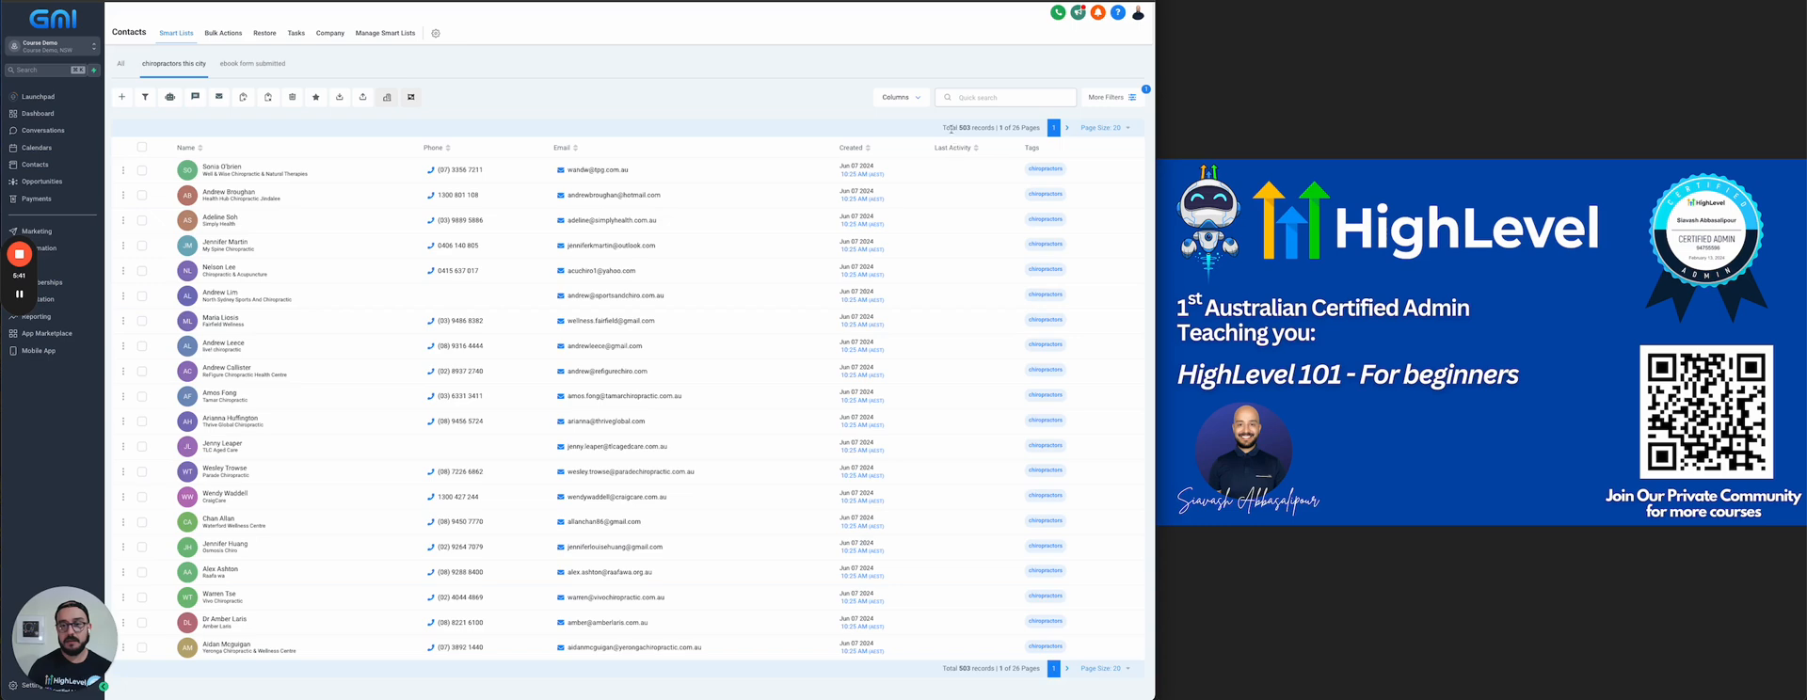
left_click(120, 63)
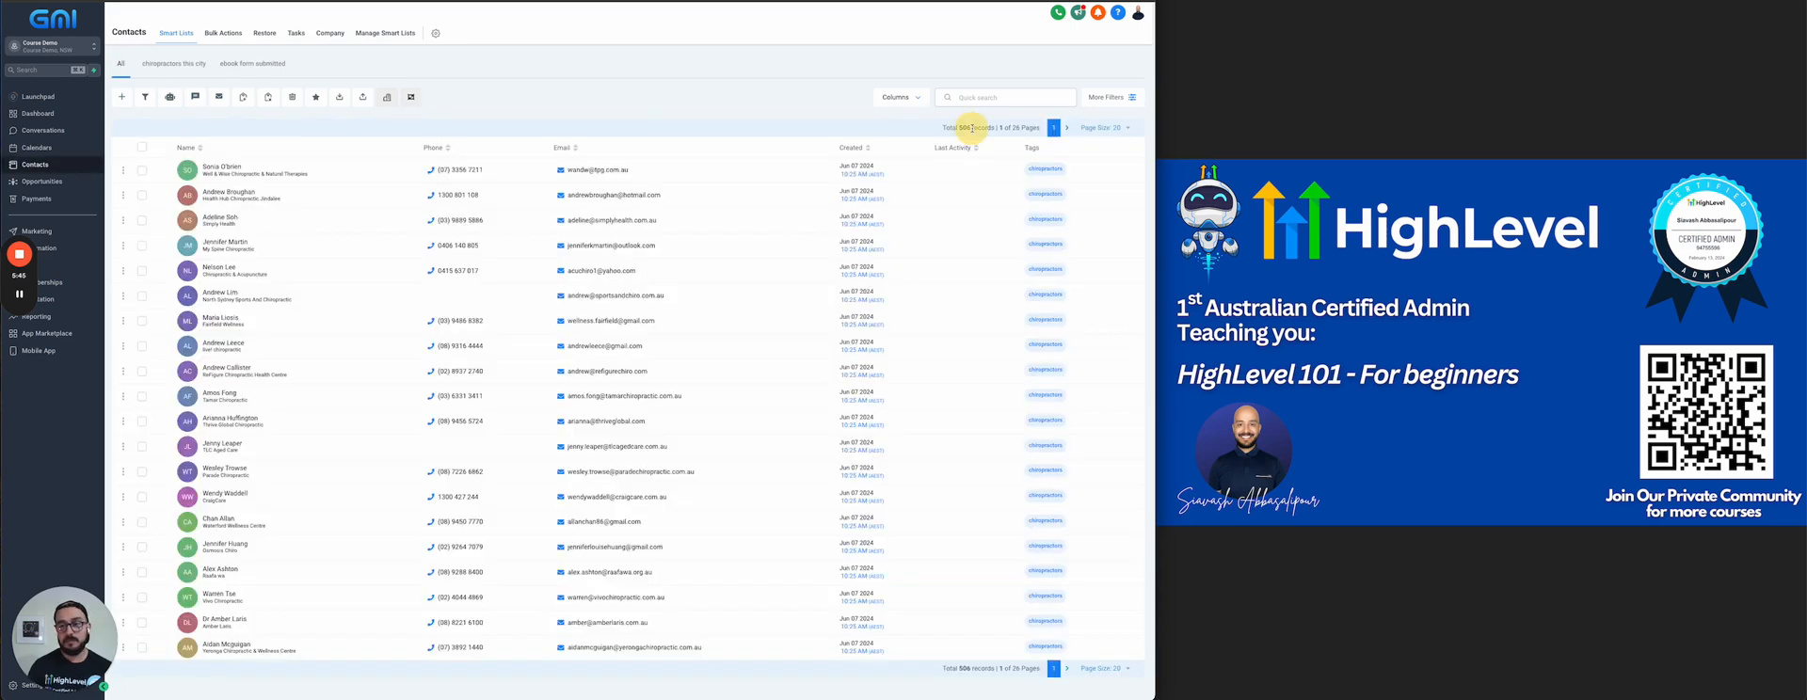
left_click(174, 63)
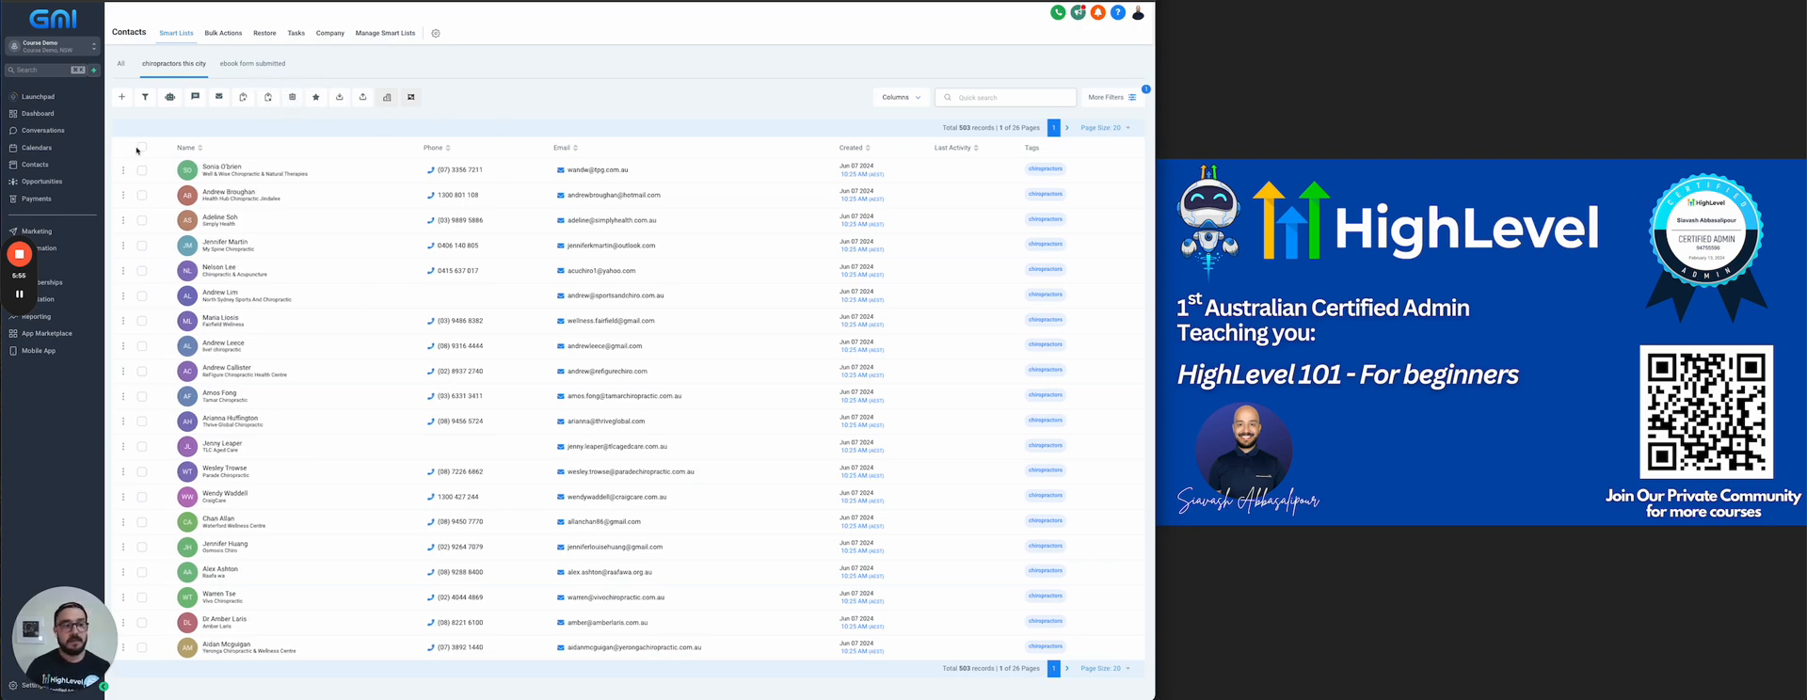
Select all records across every page of the "chiropractors this city" list and export the contacts
left_click(143, 148)
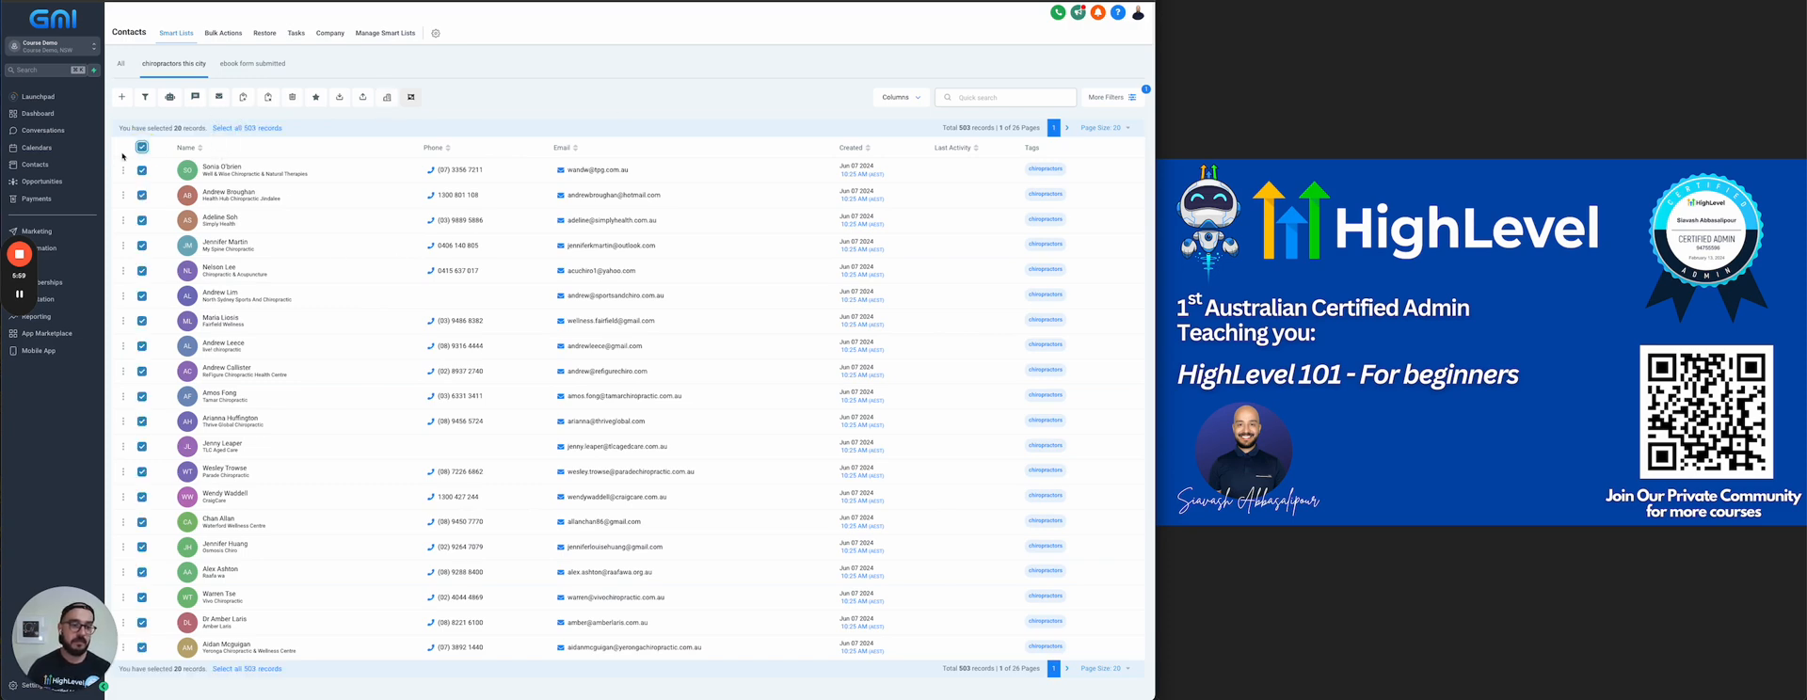
left_click(142, 147)
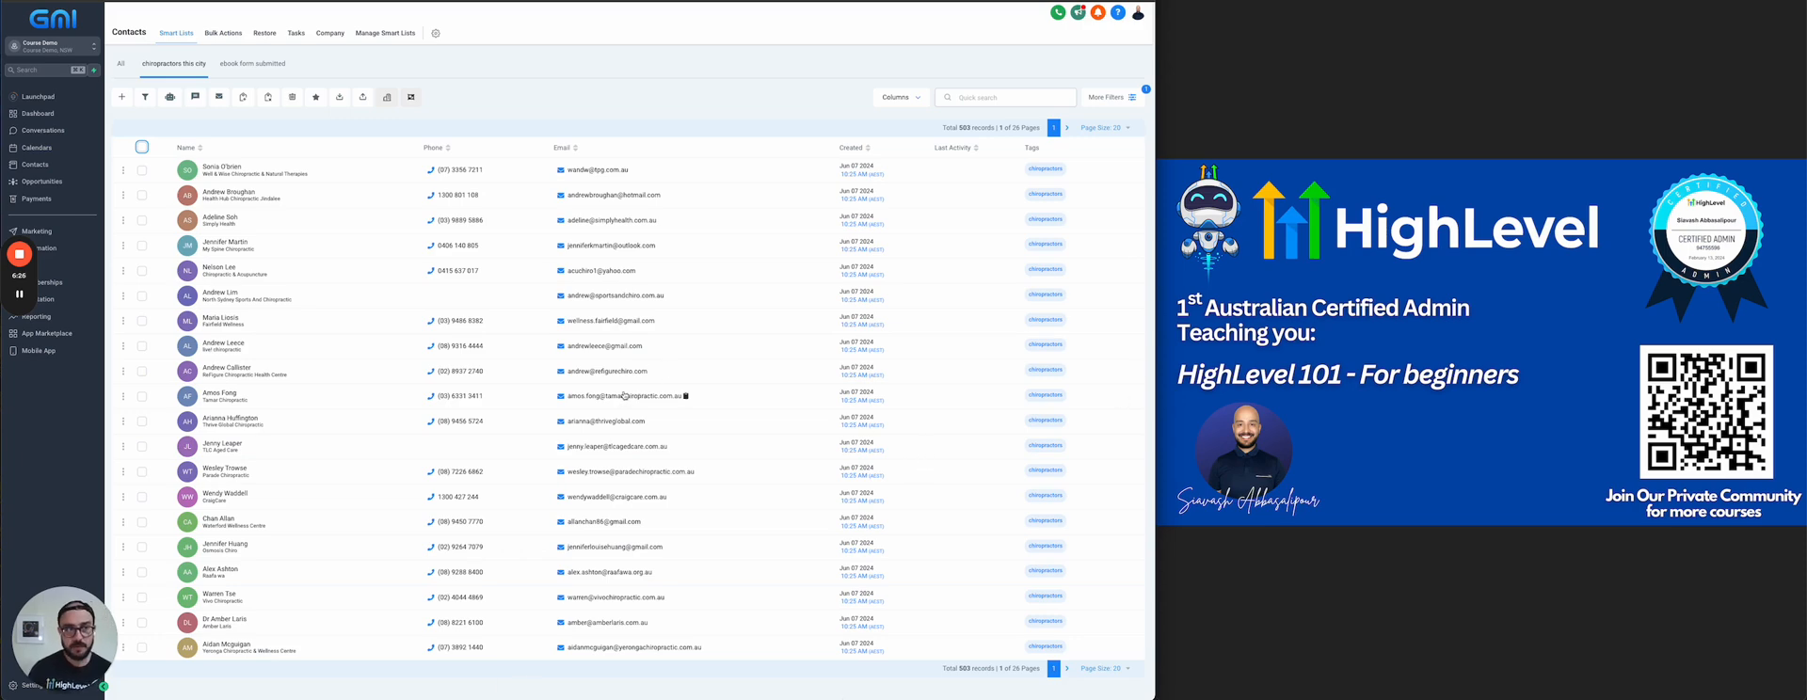
left_click(142, 148)
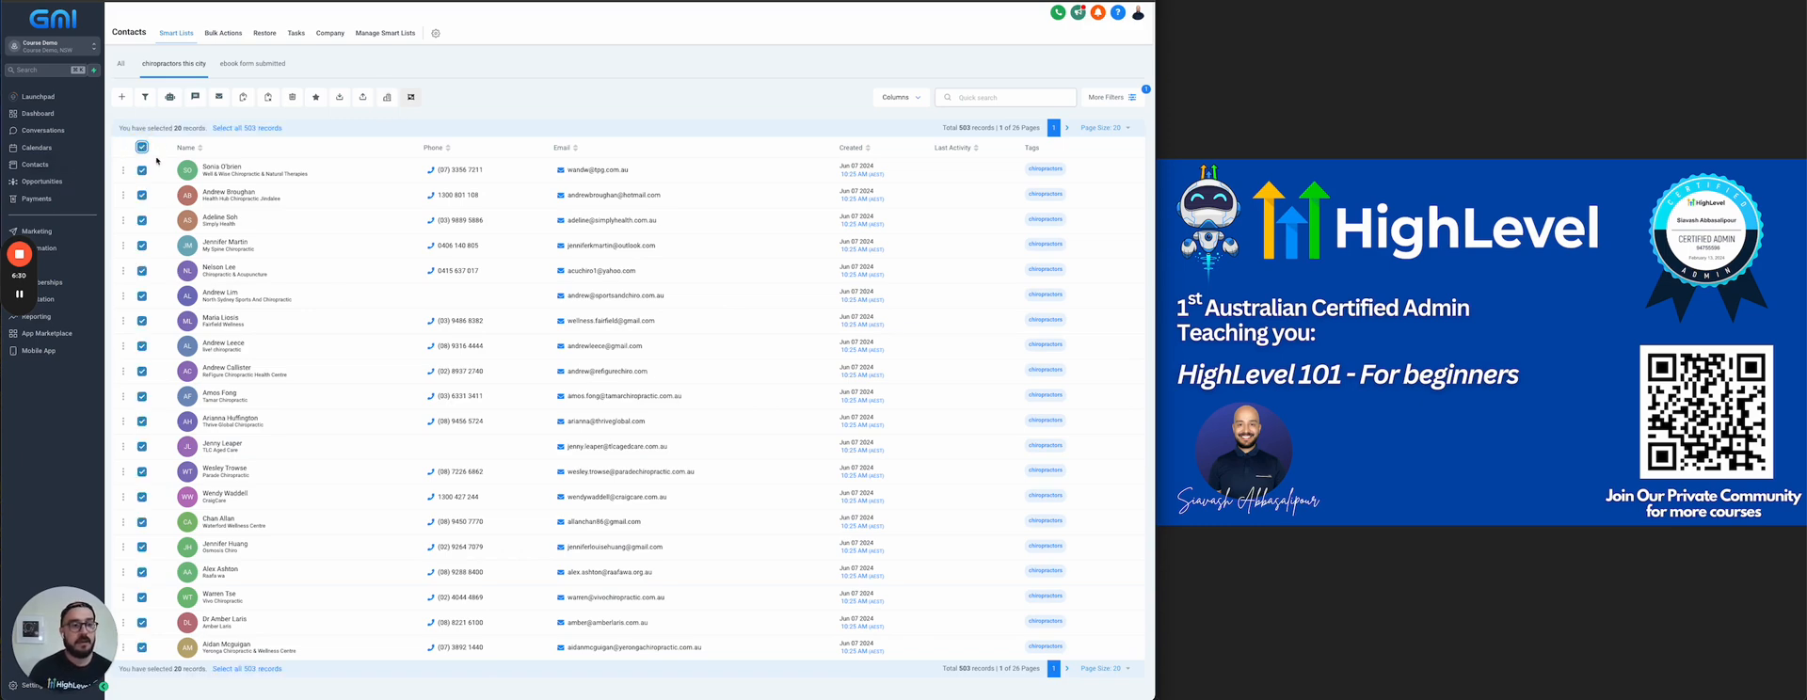
left_click_drag(118, 130, 208, 133)
left_click(244, 129)
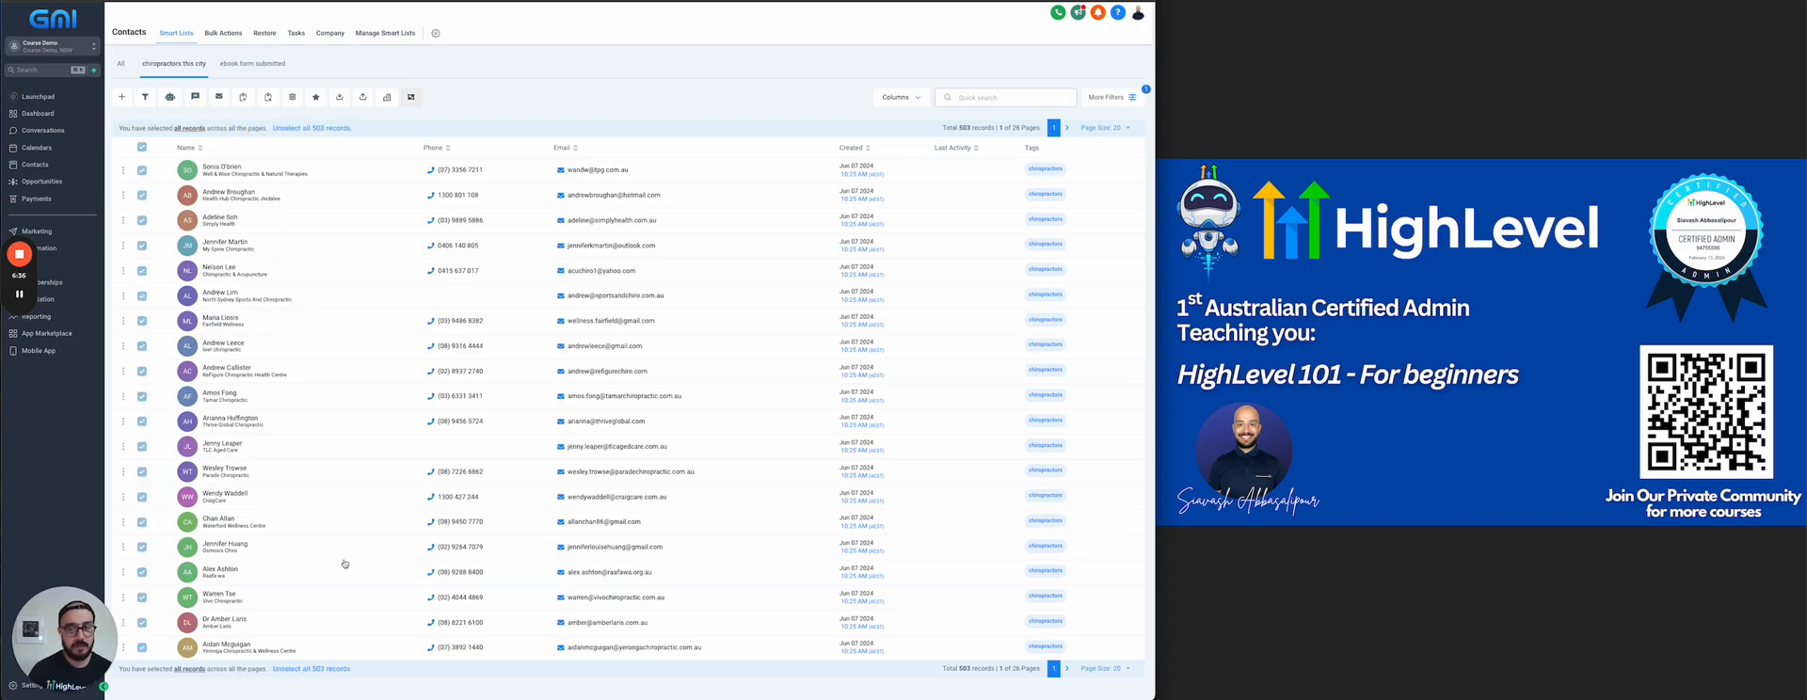
left_click(342, 100)
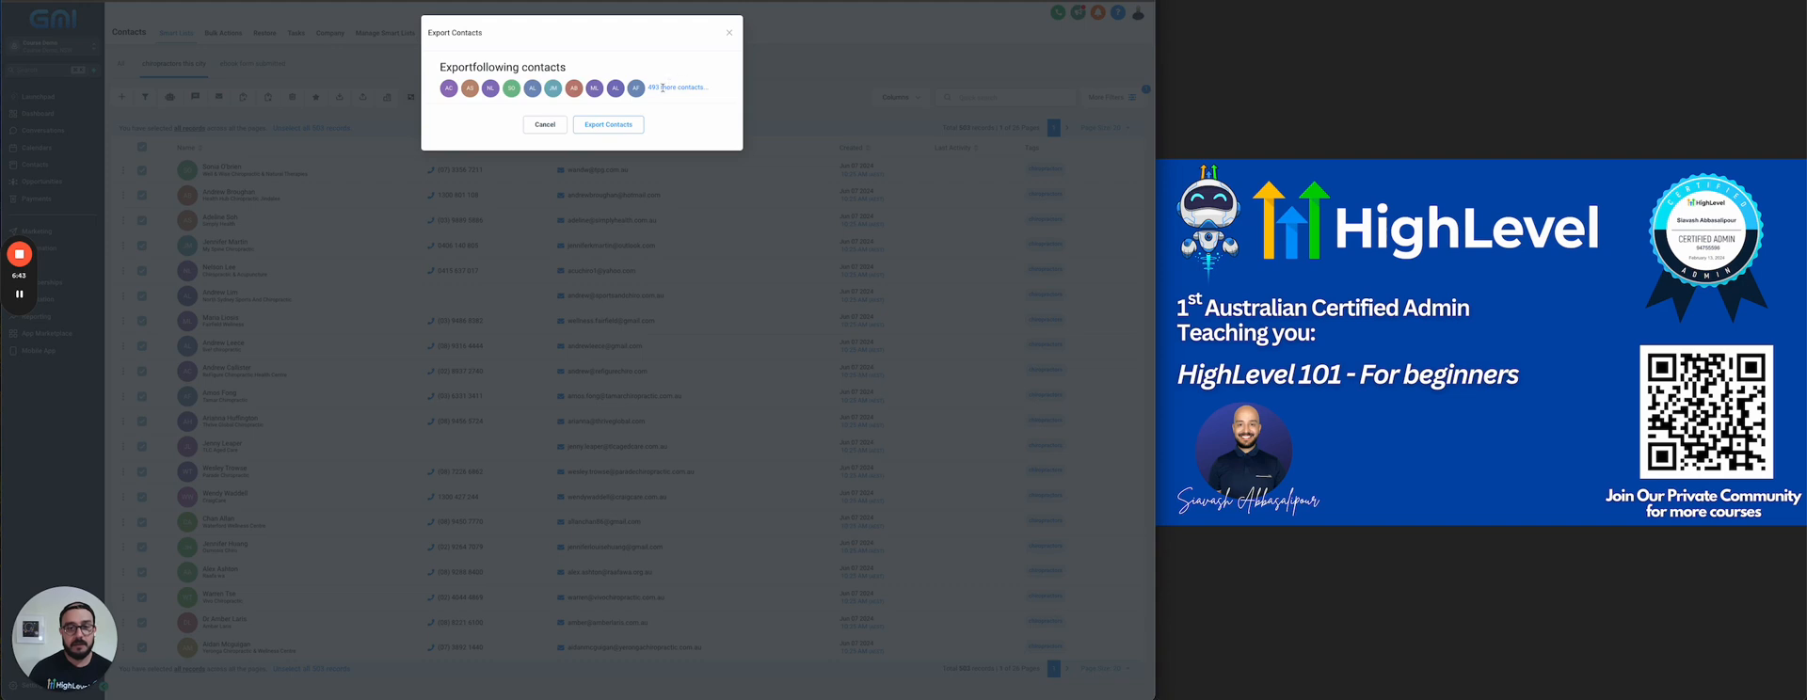
left_click(617, 124)
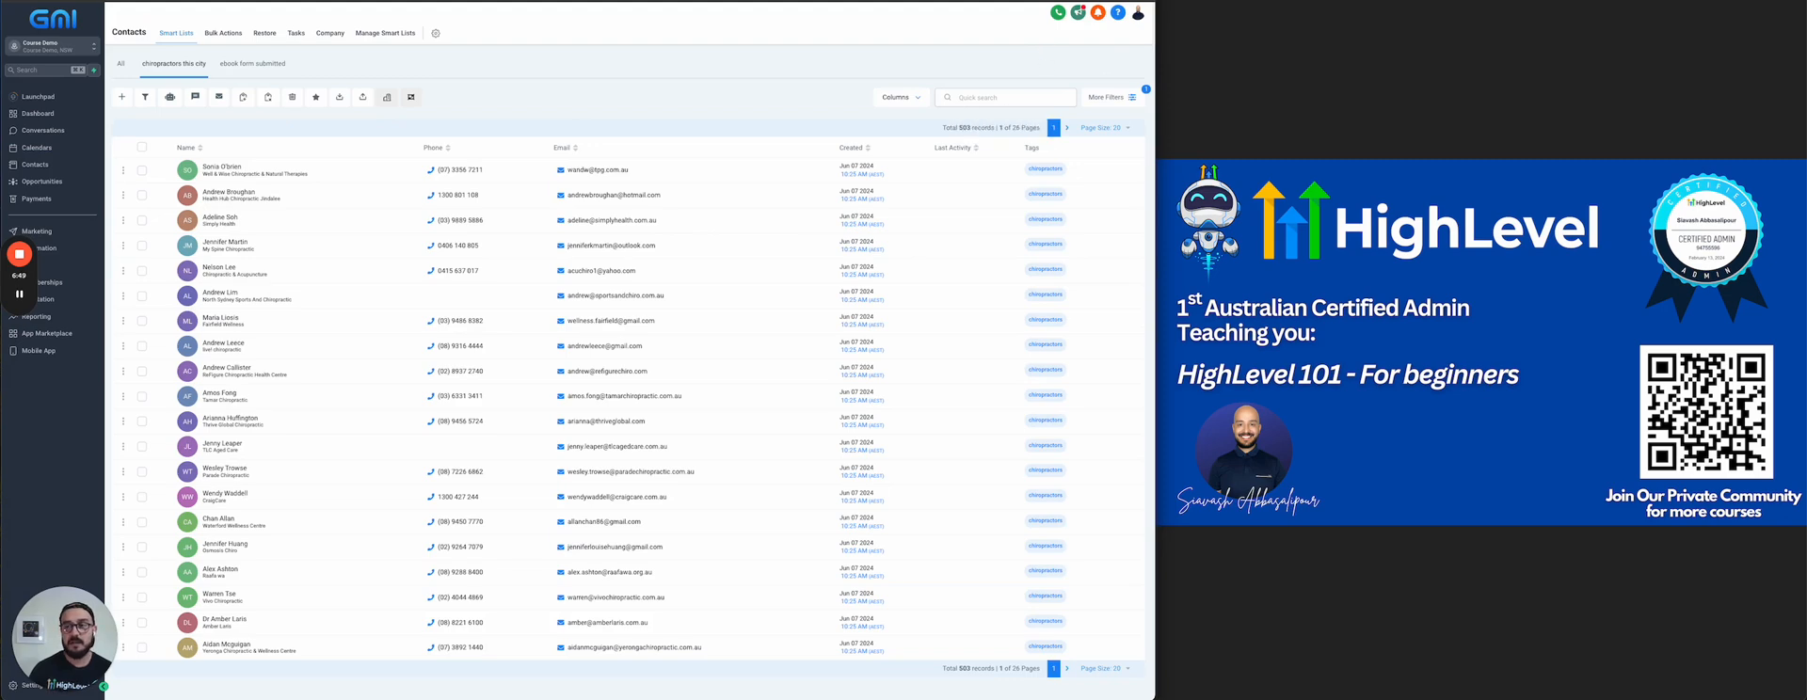
Open the exported contacts CSV in the spreadsheet app, examine its columns with the format sidebar hidden, and close it
left_click(1021, 44)
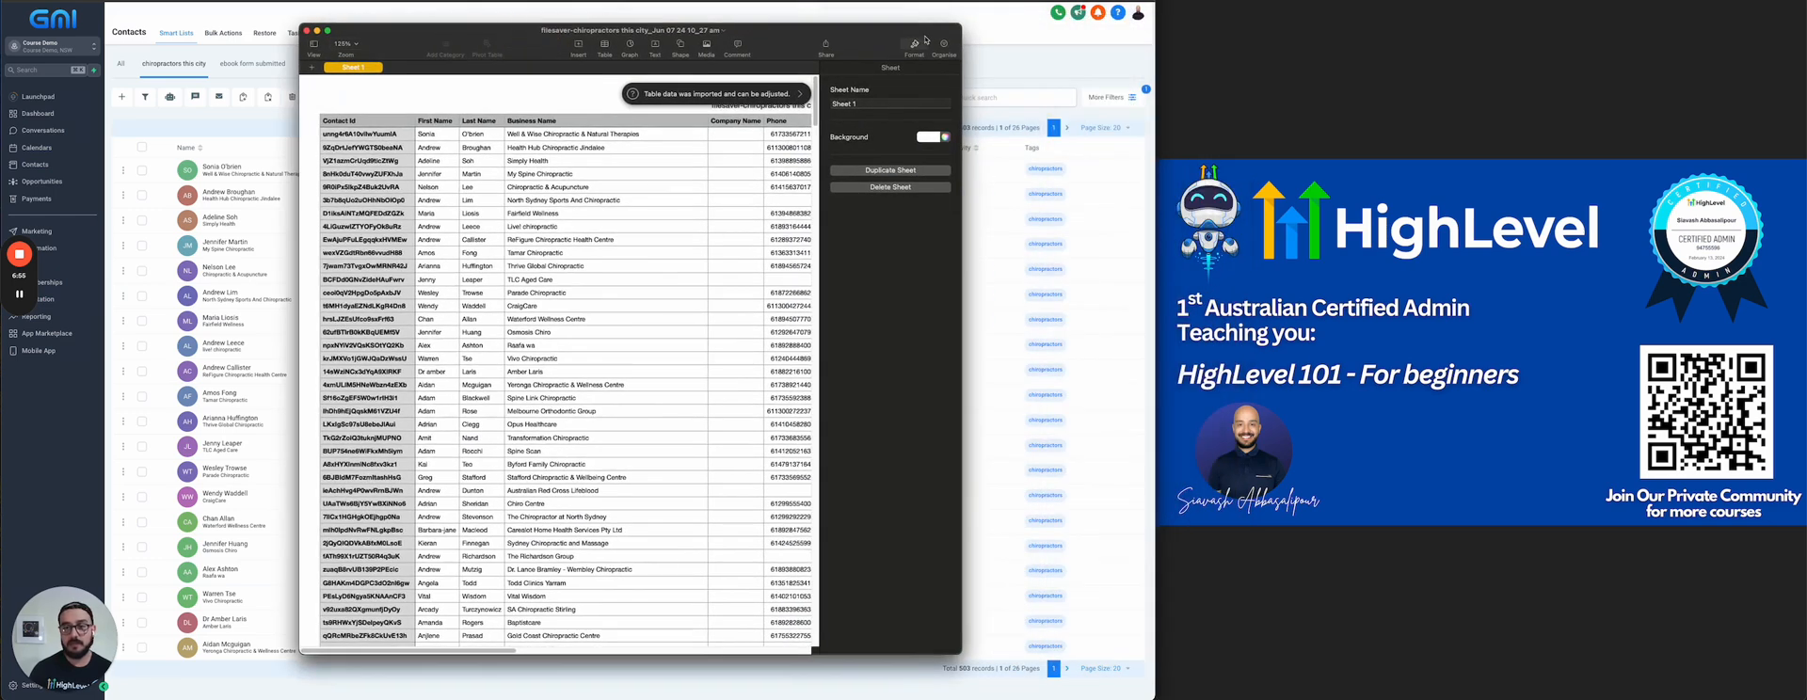
left_click(916, 43)
left_click_drag(409, 36, 344, 50)
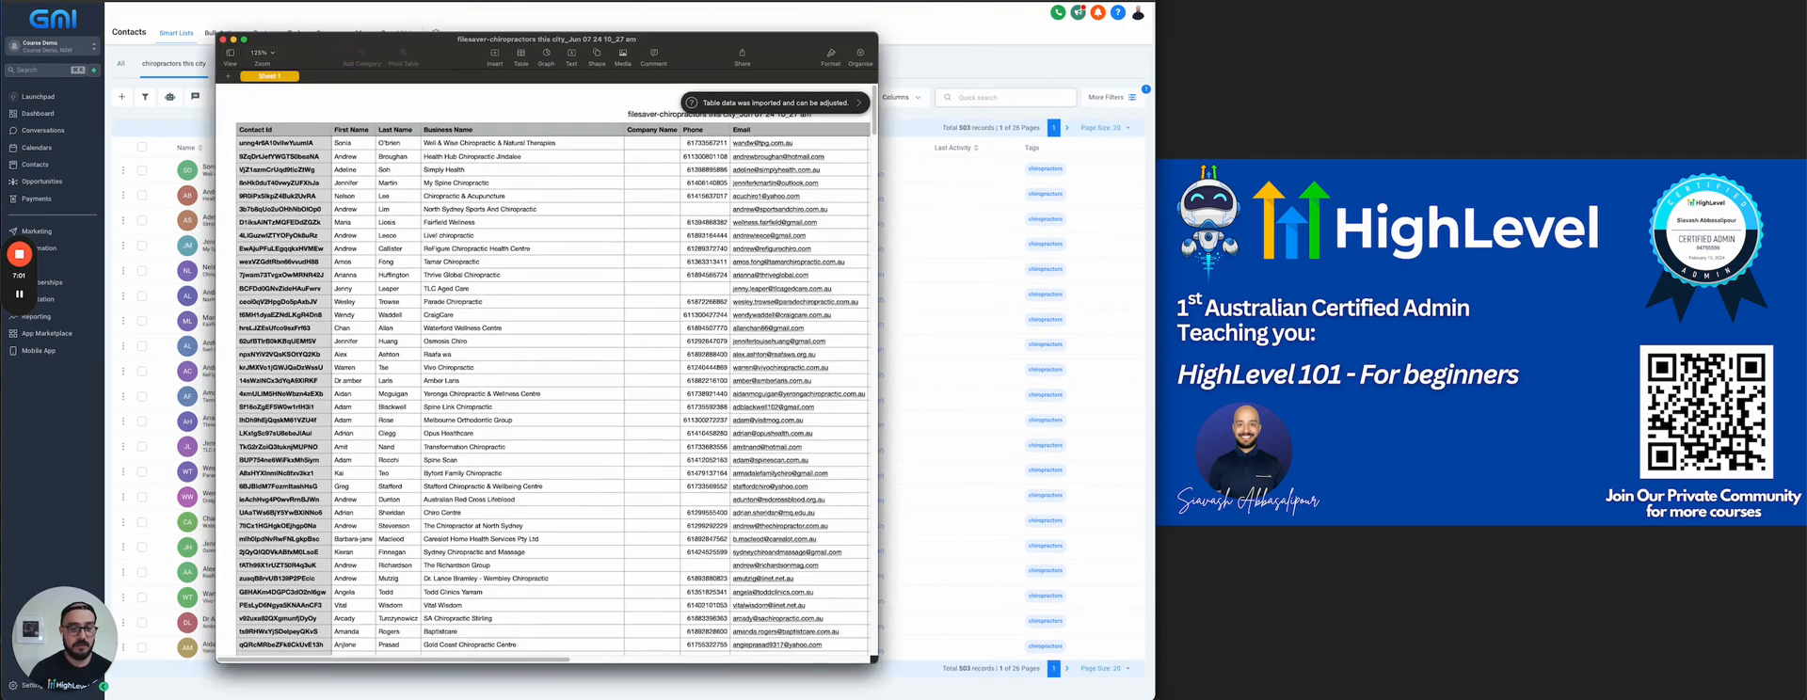
left_click_drag(411, 658, 462, 657)
left_click_drag(562, 658, 464, 672)
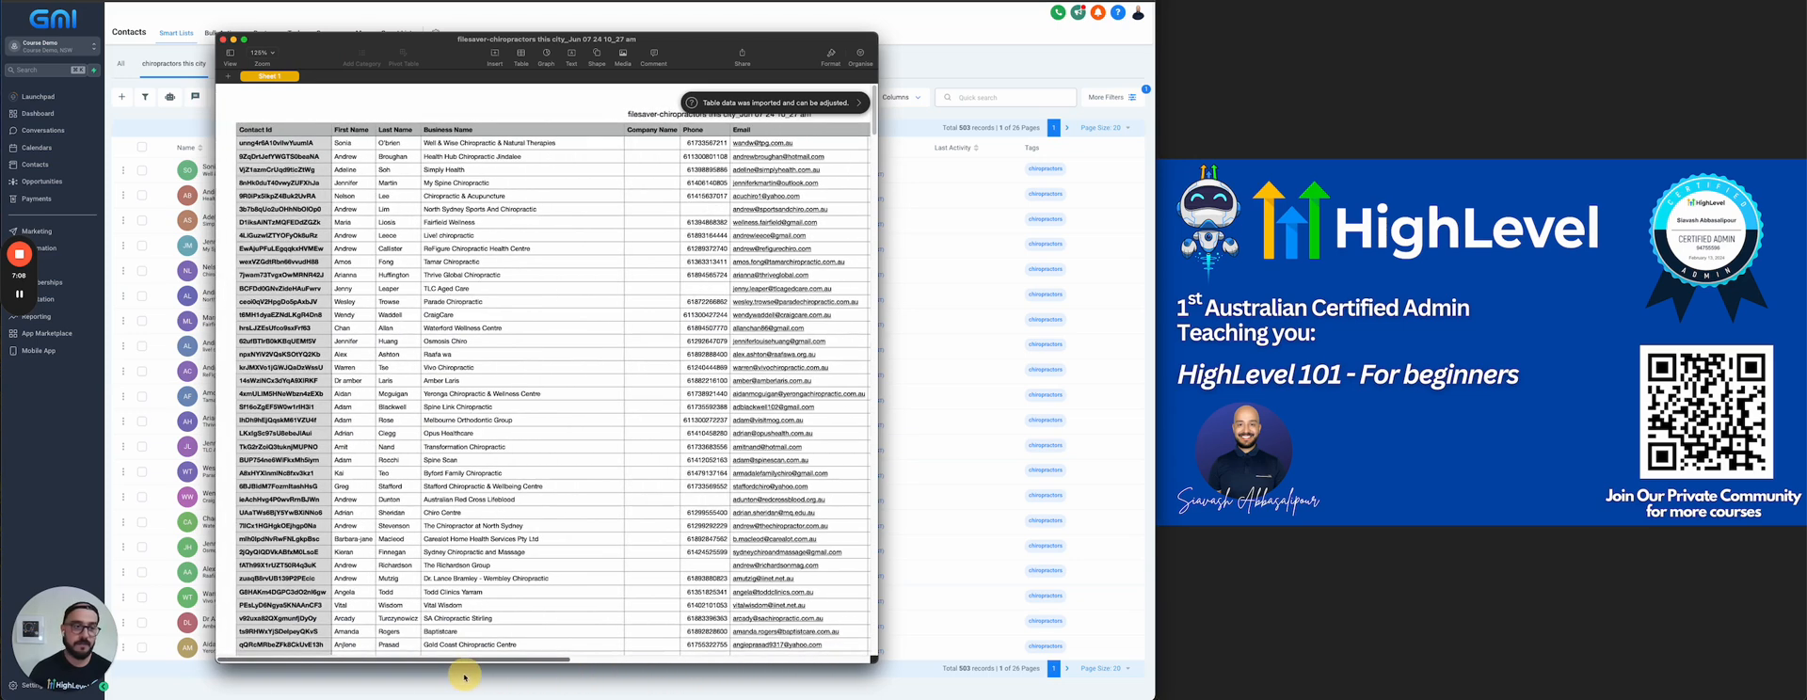
left_click(223, 39)
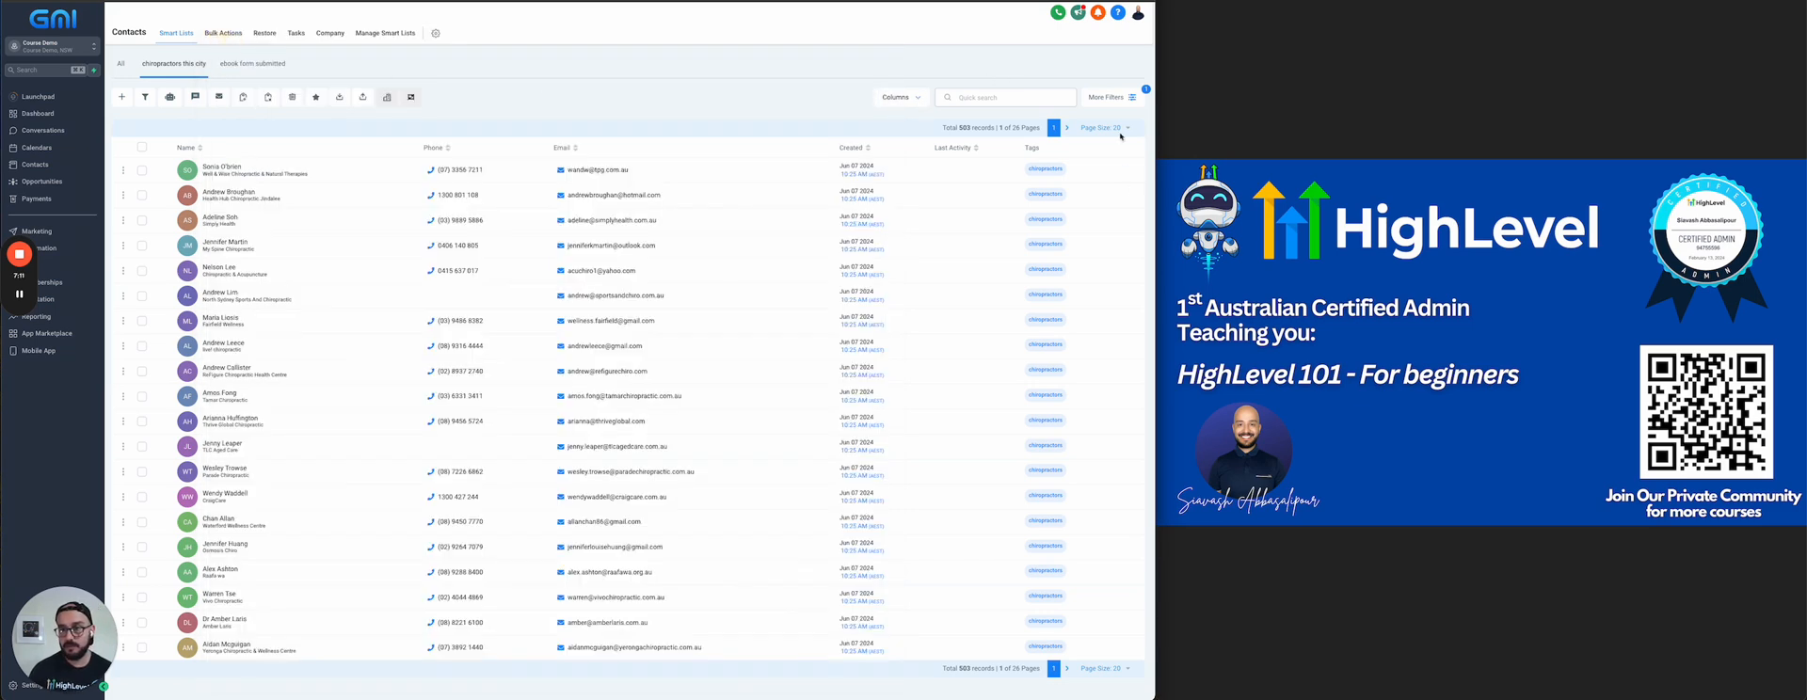
Add the Business Name, City, Country and State columns to the contact list
left_click(918, 99)
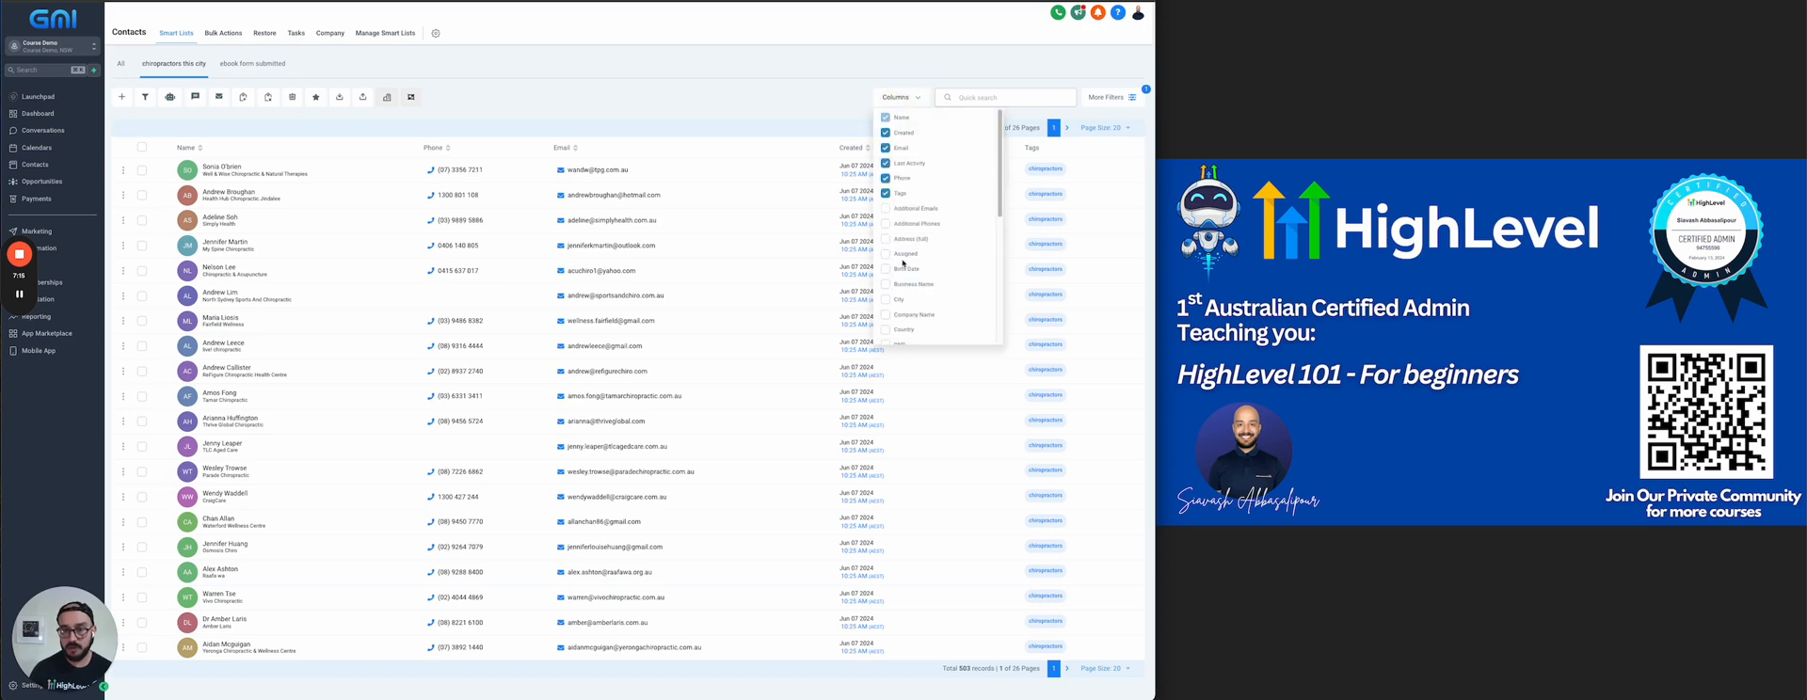
left_click(885, 283)
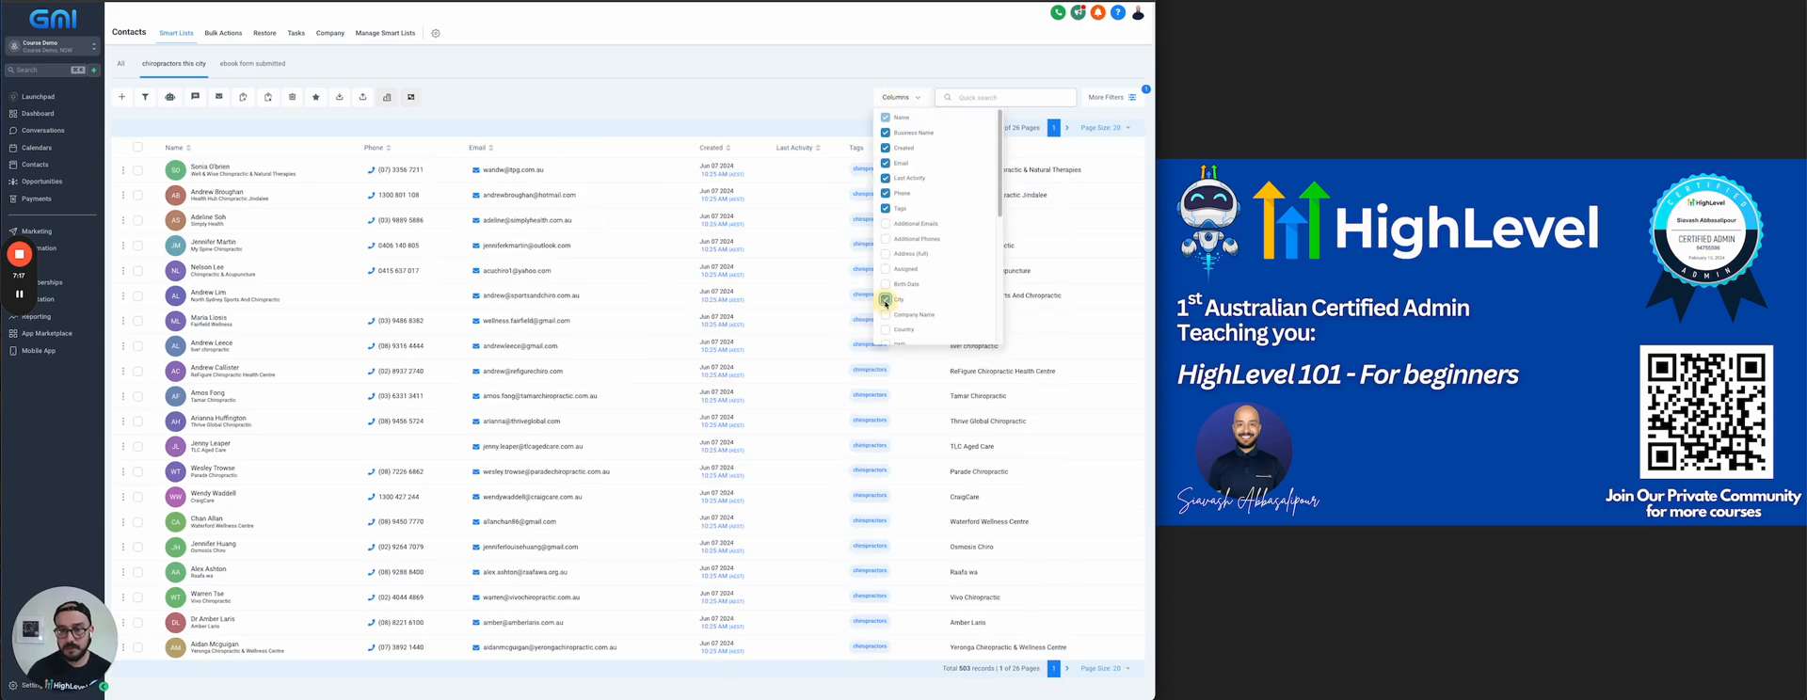
left_click(886, 299)
left_click(886, 329)
scroll(889, 272, "down", 5)
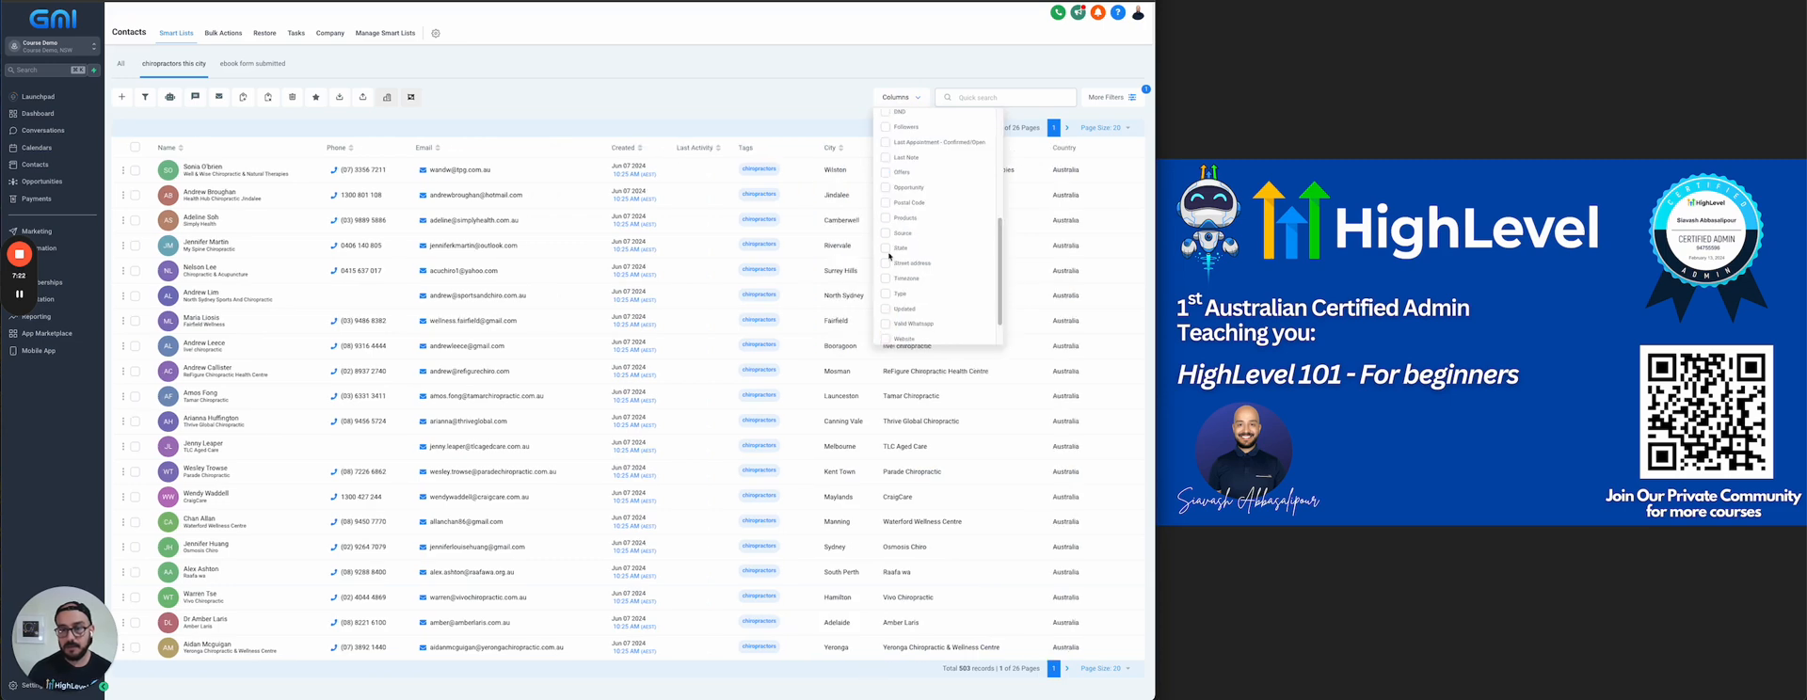
left_click(885, 249)
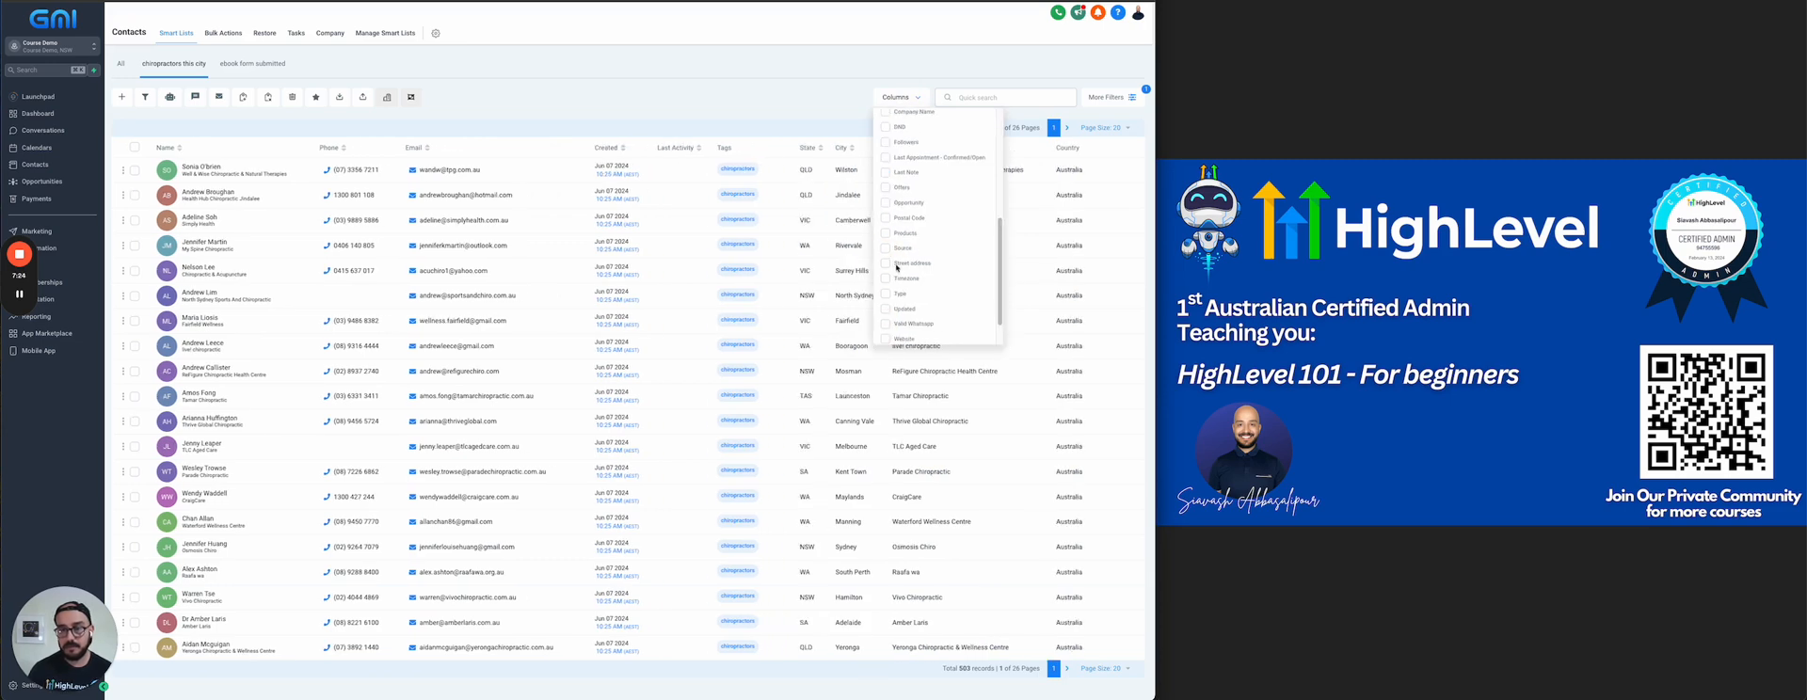
left_click(834, 97)
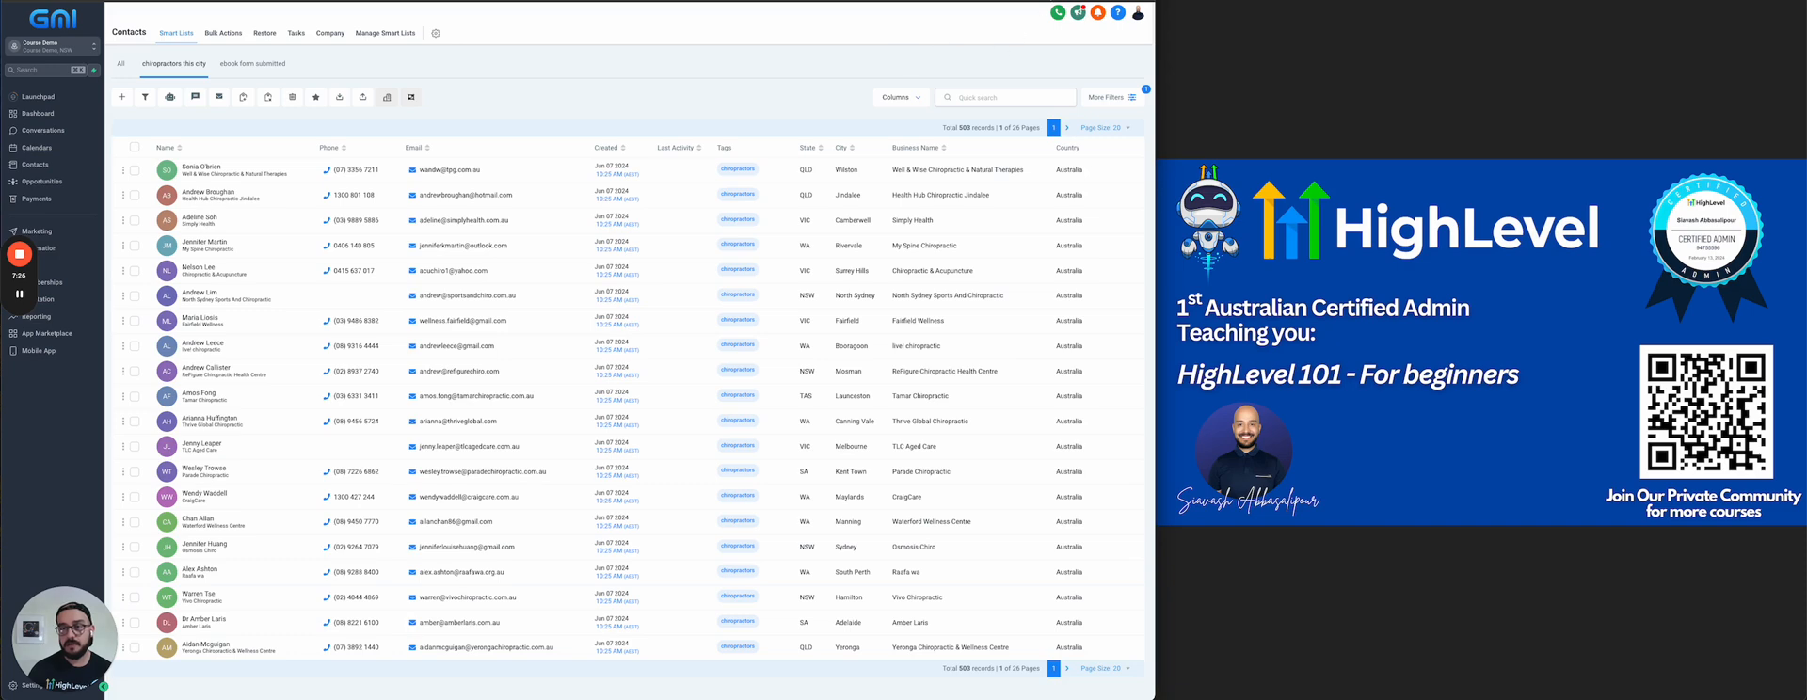
Export all records of the list again with the added columns
left_click(135, 147)
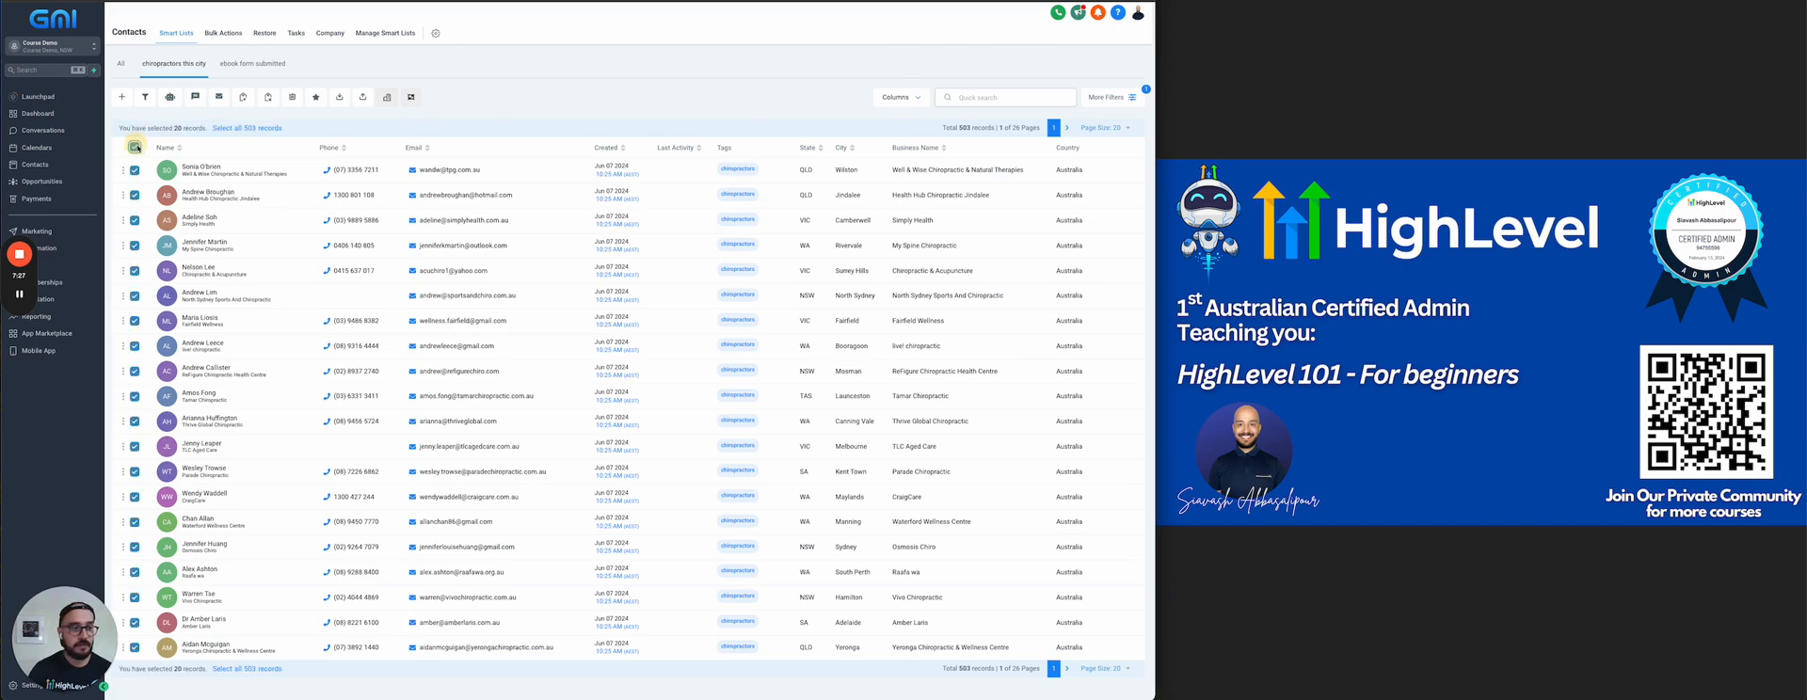
left_click(240, 128)
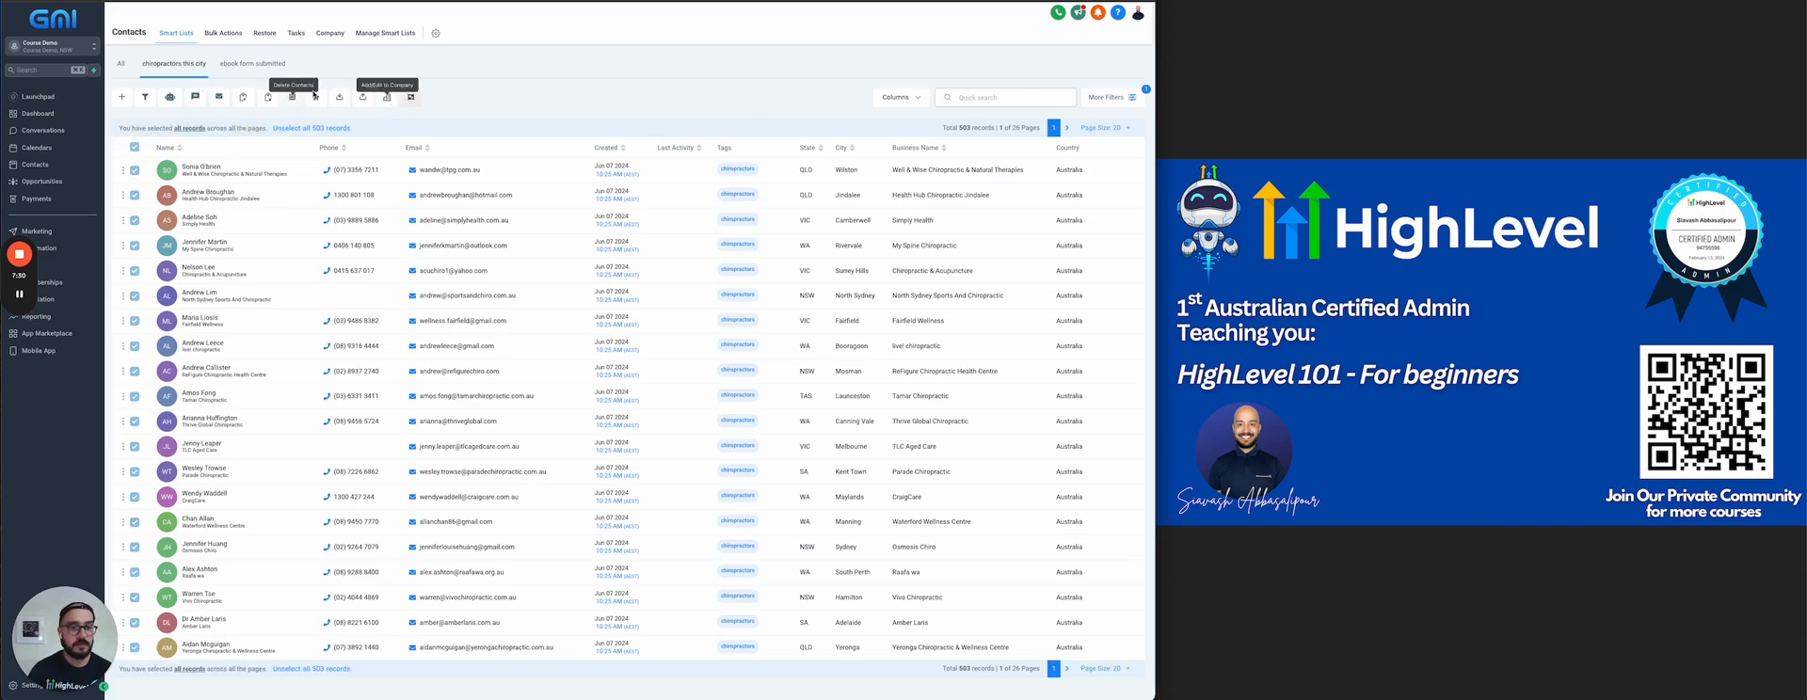
left_click(341, 98)
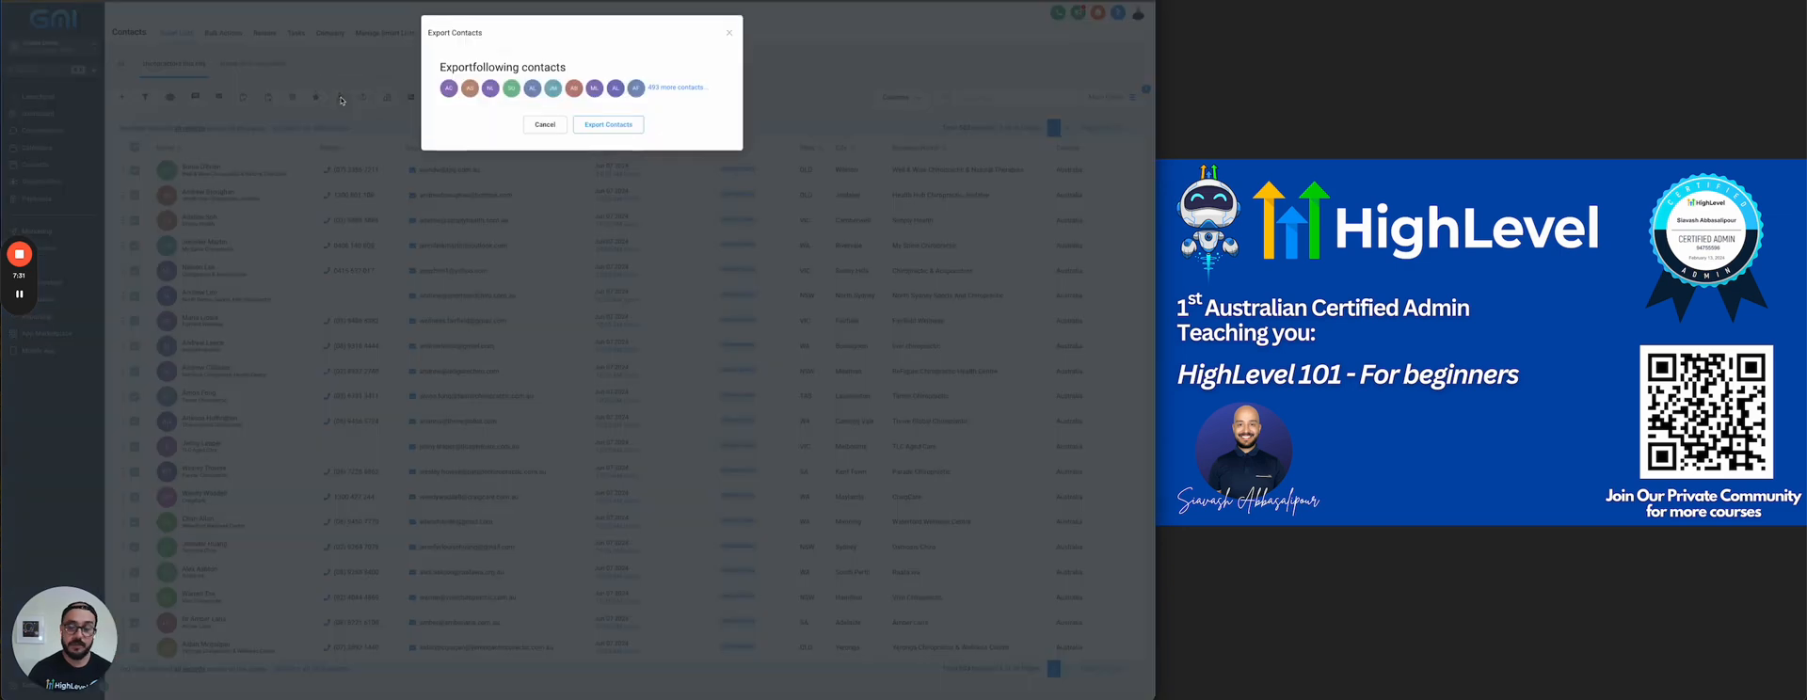
left_click(588, 123)
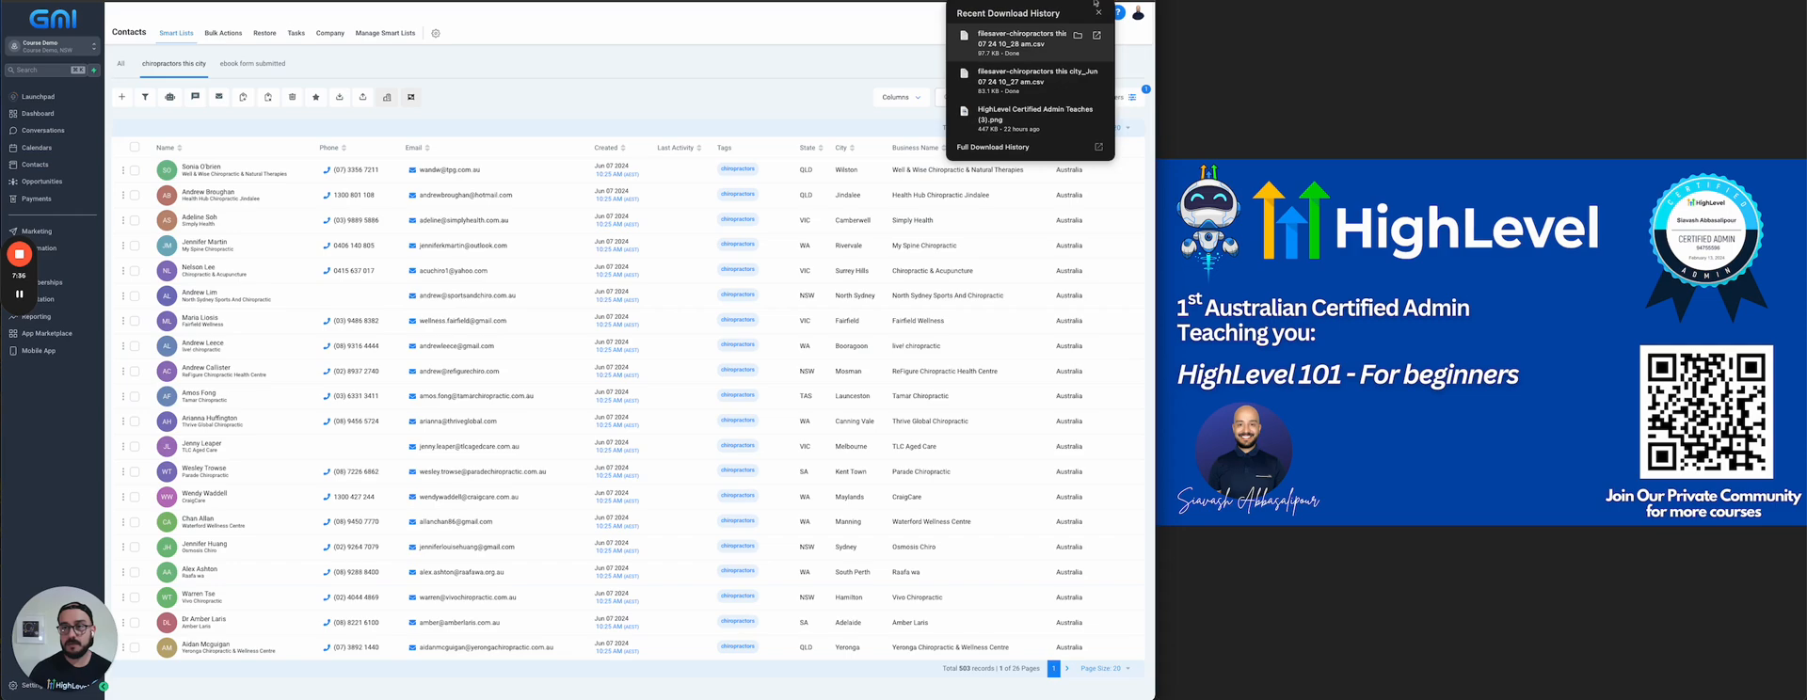
Open the newly exported CSV, check the state, city and country columns, and close the file
left_click(1016, 42)
scroll(866, 625, "right", 5)
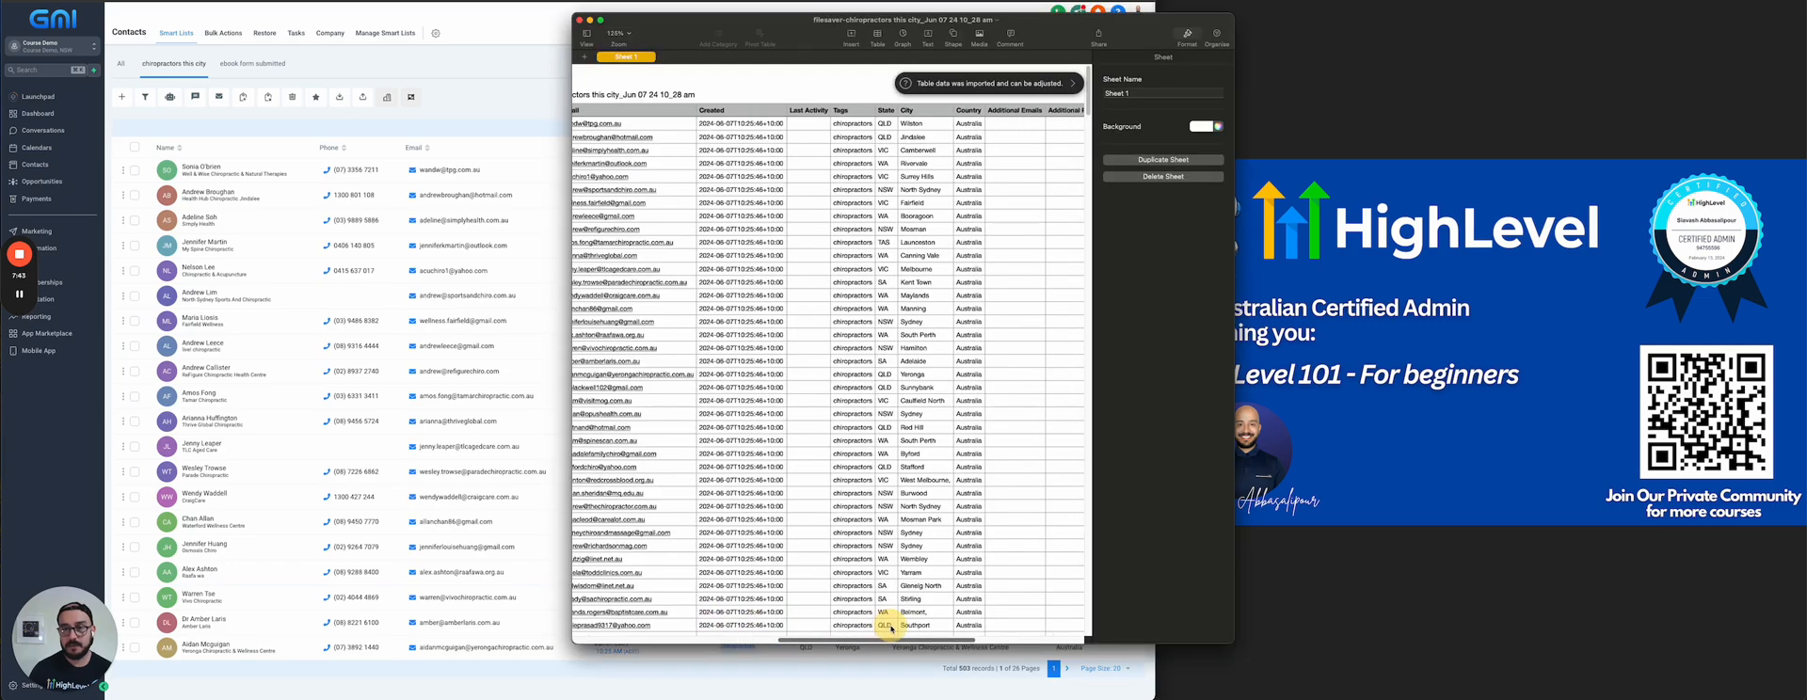
scroll(899, 628, "right", 6)
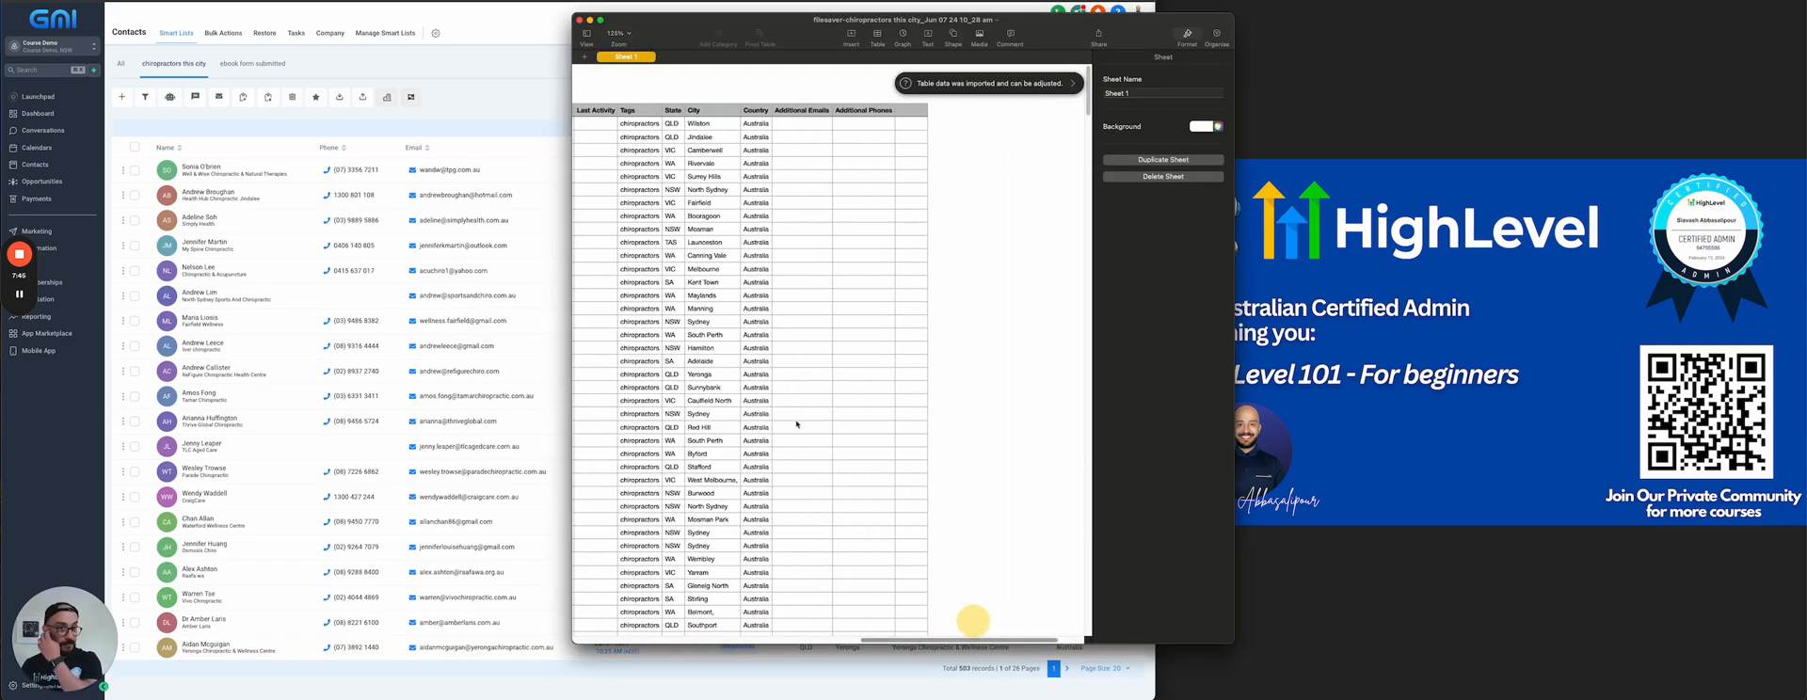
left_click(579, 19)
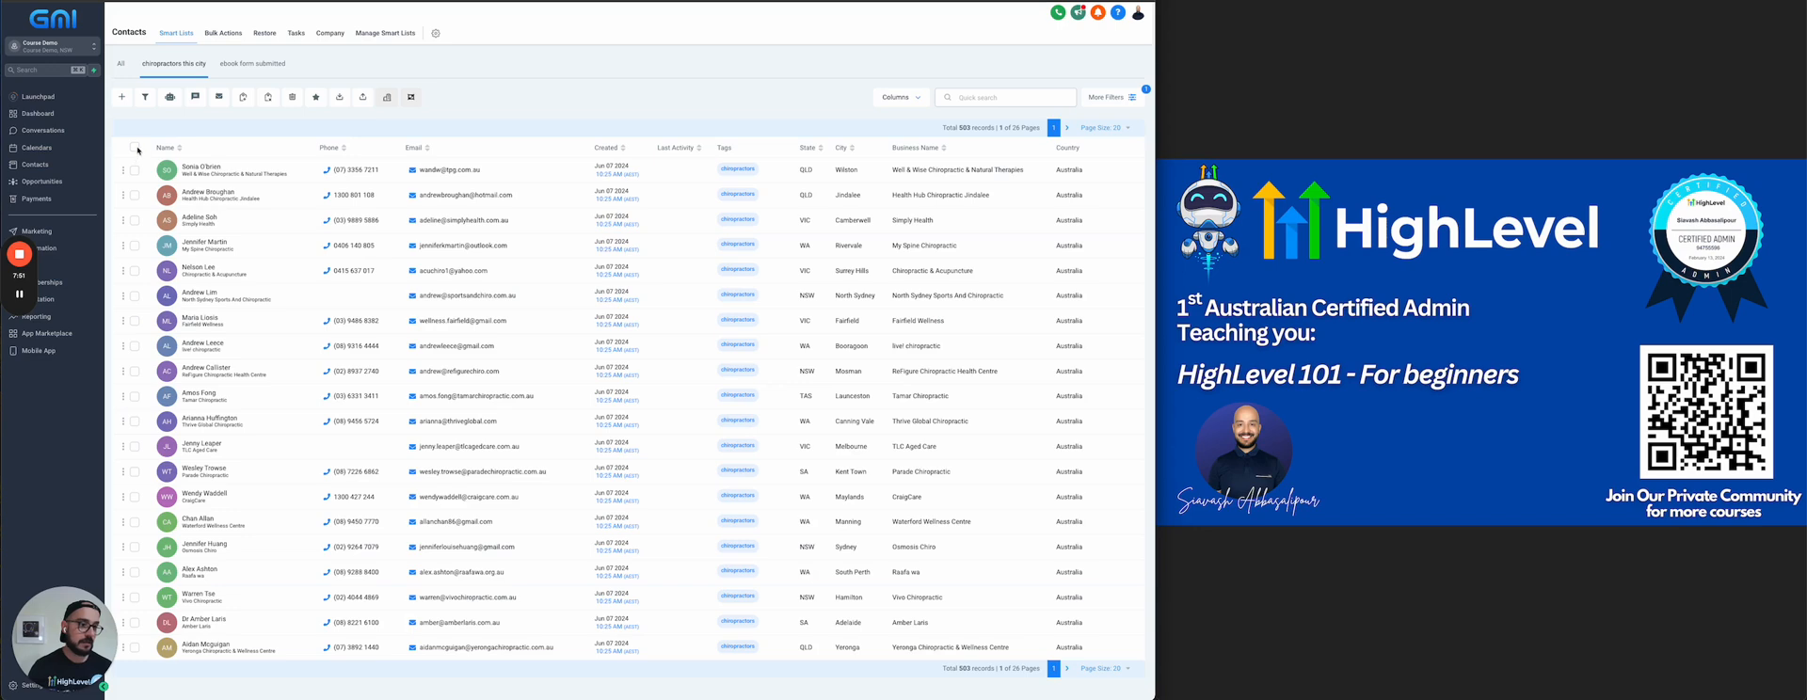
Select all records across every page of the "chiropractors this city" list and delete the contacts
left_click(135, 147)
left_click(247, 128)
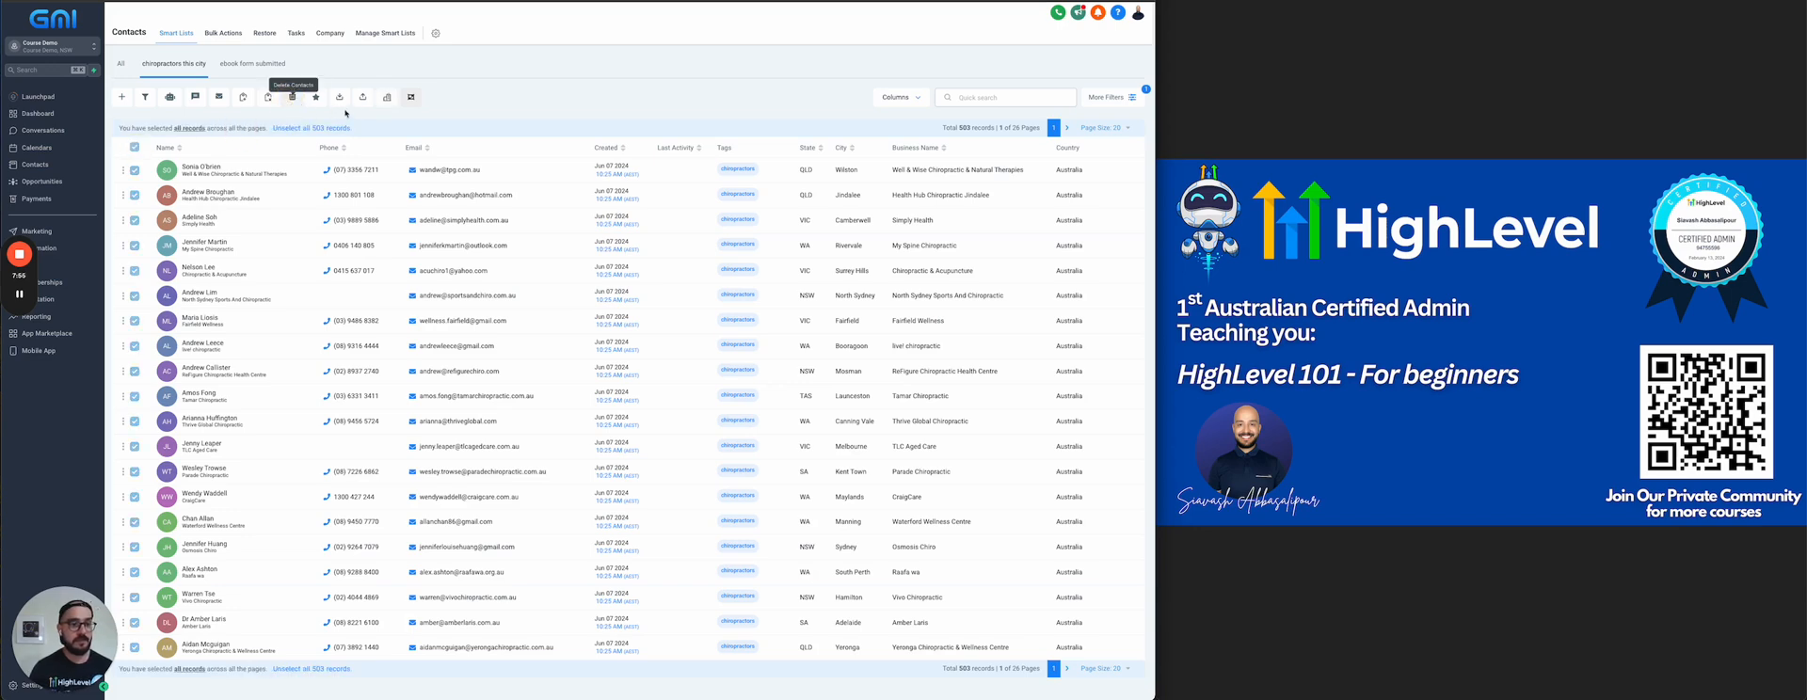
left_click(292, 97)
left_click(602, 135)
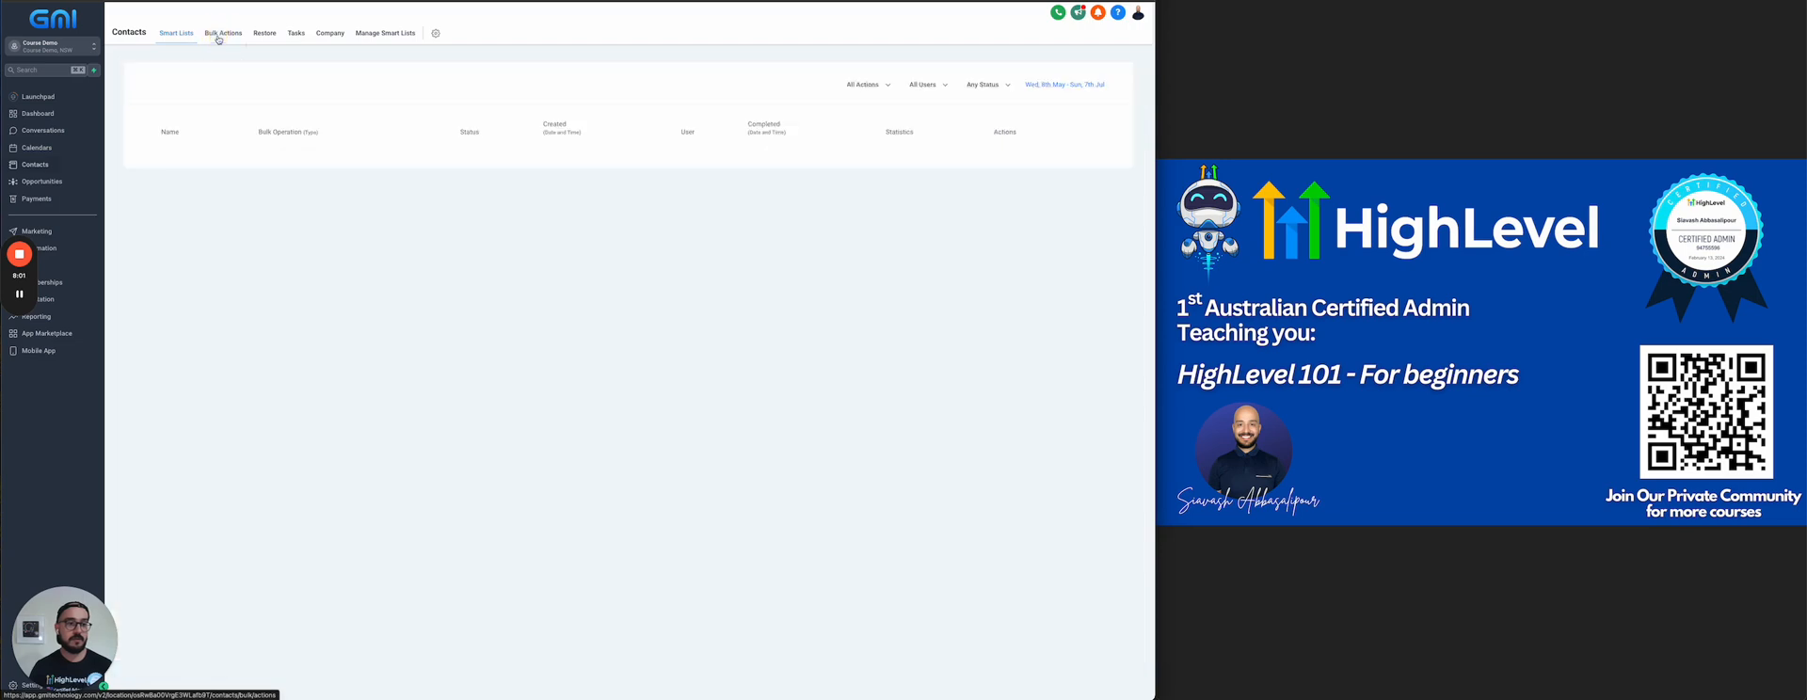
Review the bulk contact delete and the two bulk exports in the bulk actions log
left_click(223, 33)
left_click_drag(144, 158, 485, 157)
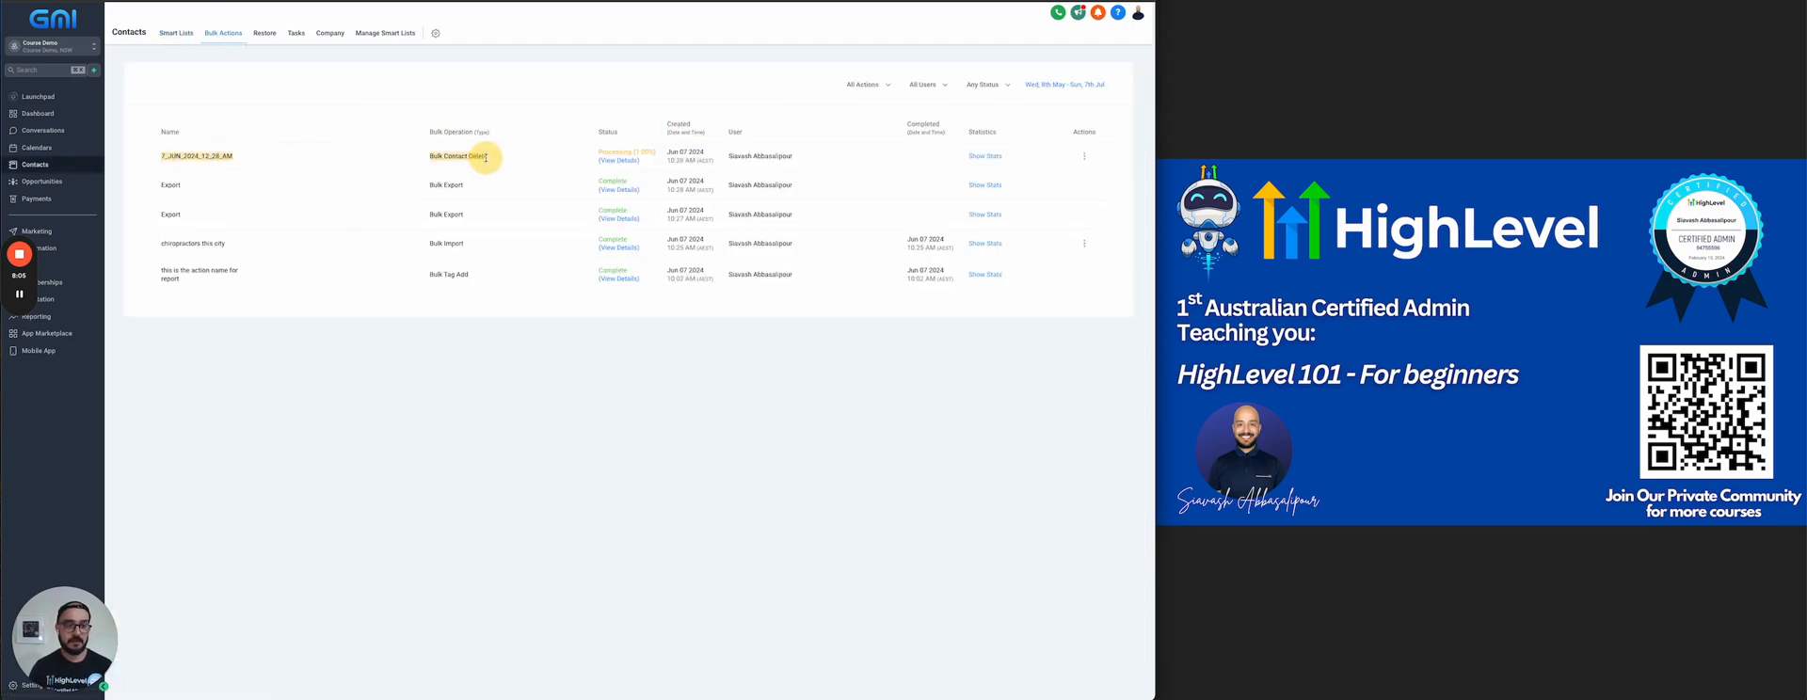
left_click_drag(151, 188, 182, 216)
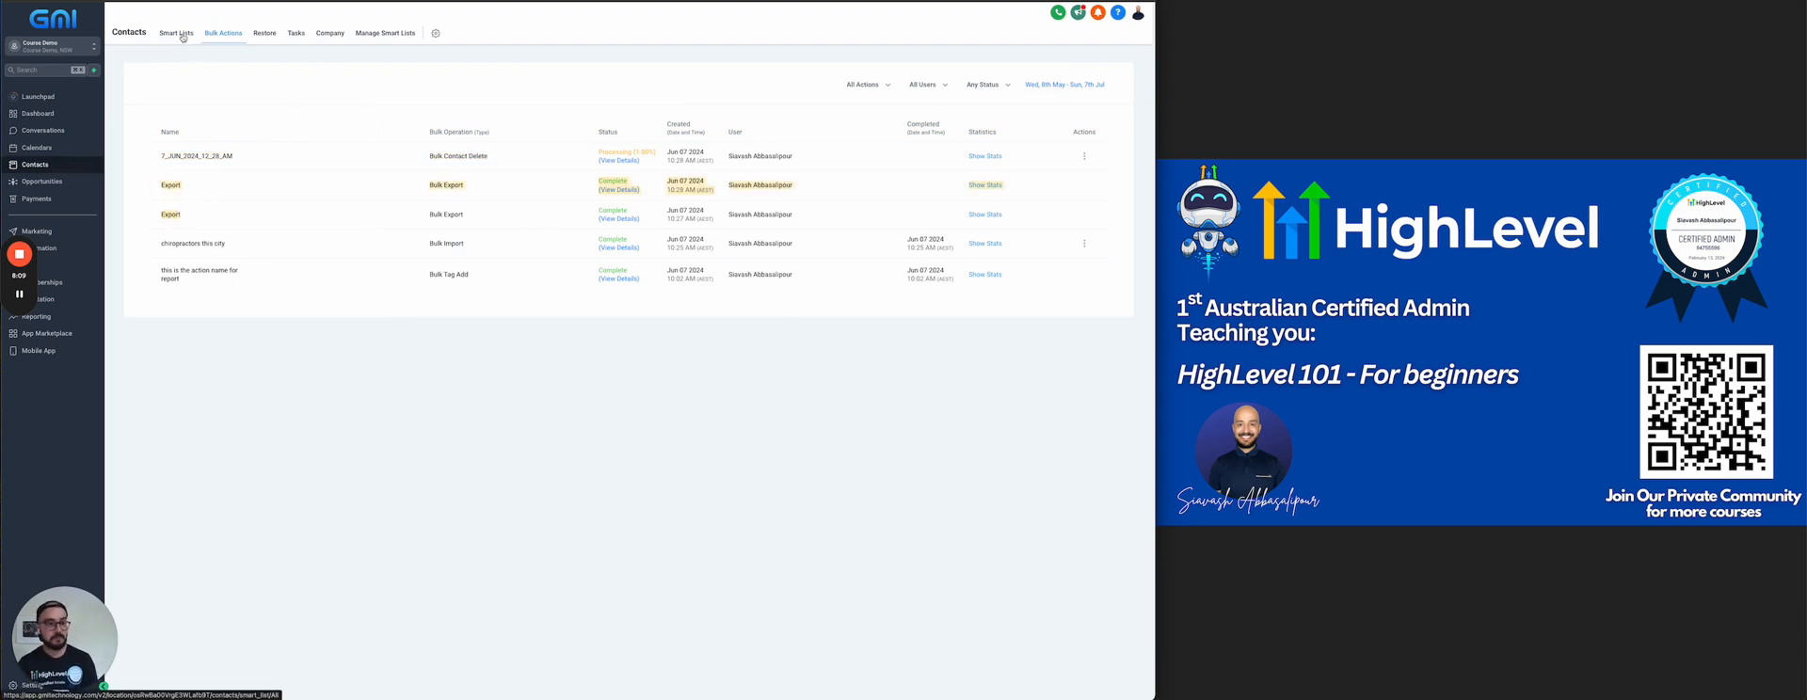
Look through the deleted contacts available for restoring and return to the smart lists
left_click(258, 34)
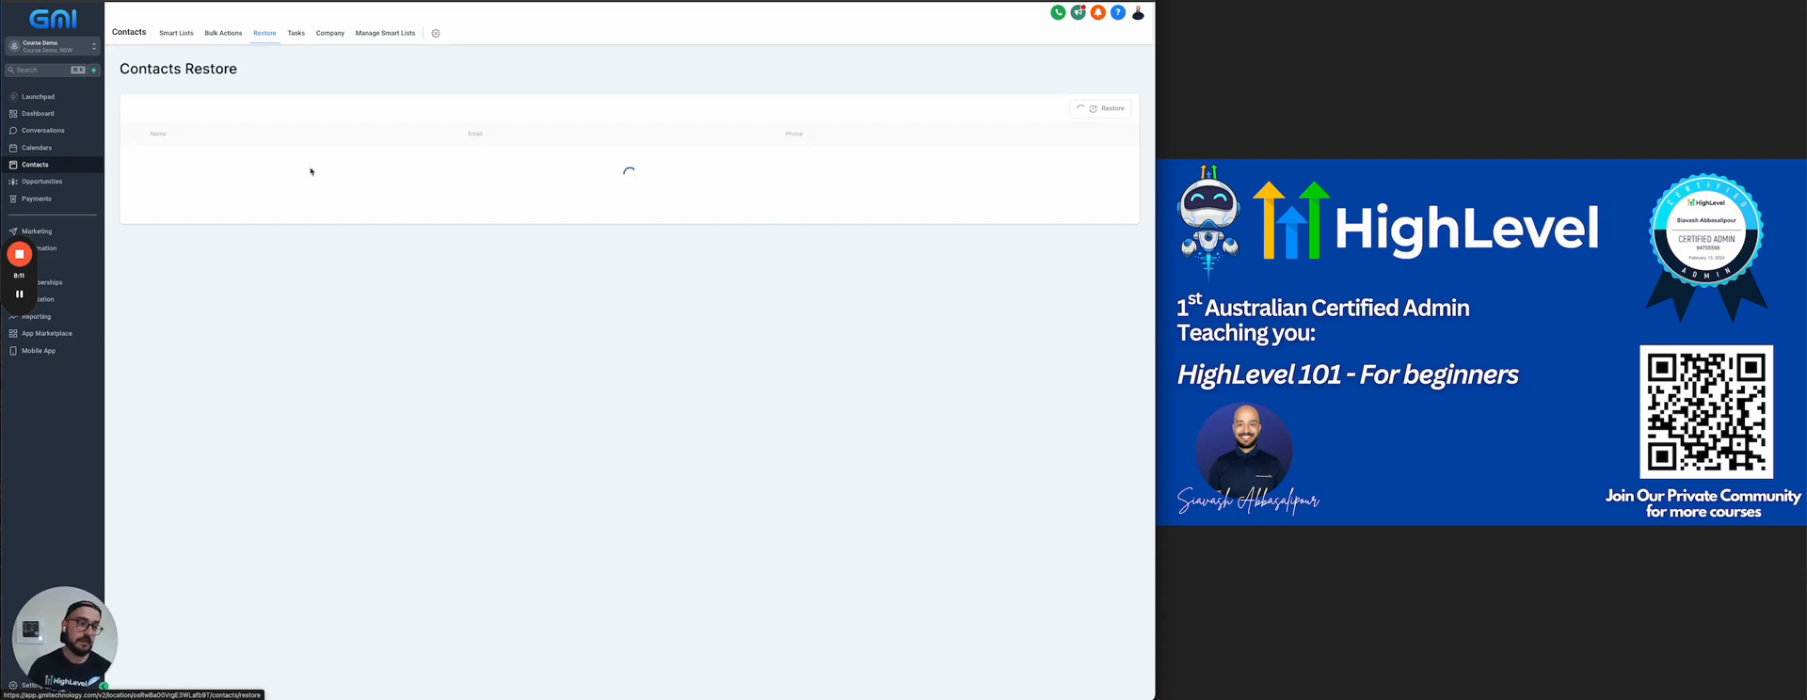
scroll(562, 423, "down", 5)
scroll(562, 520, "up", 5)
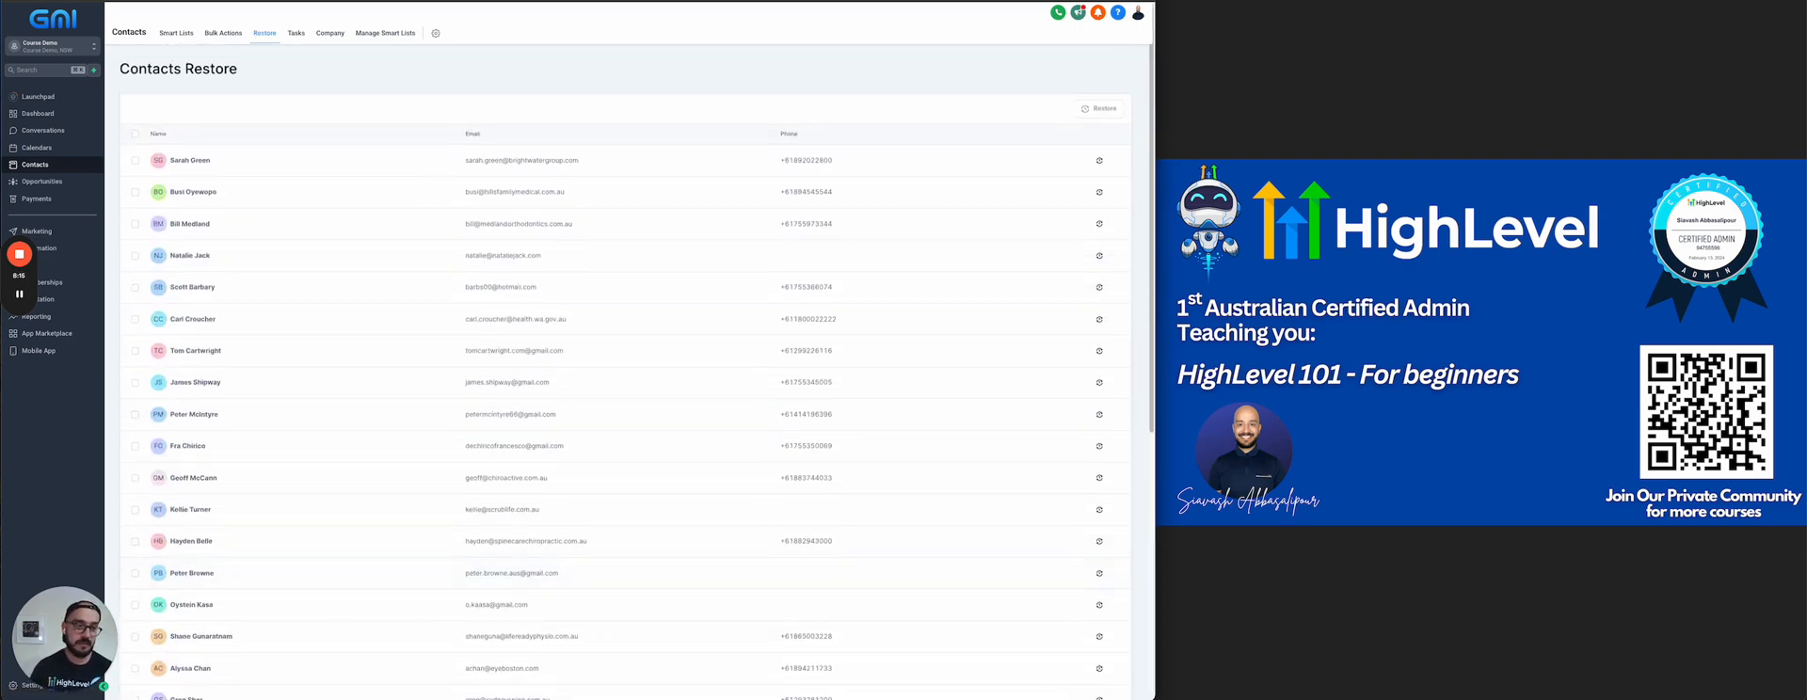
left_click(173, 34)
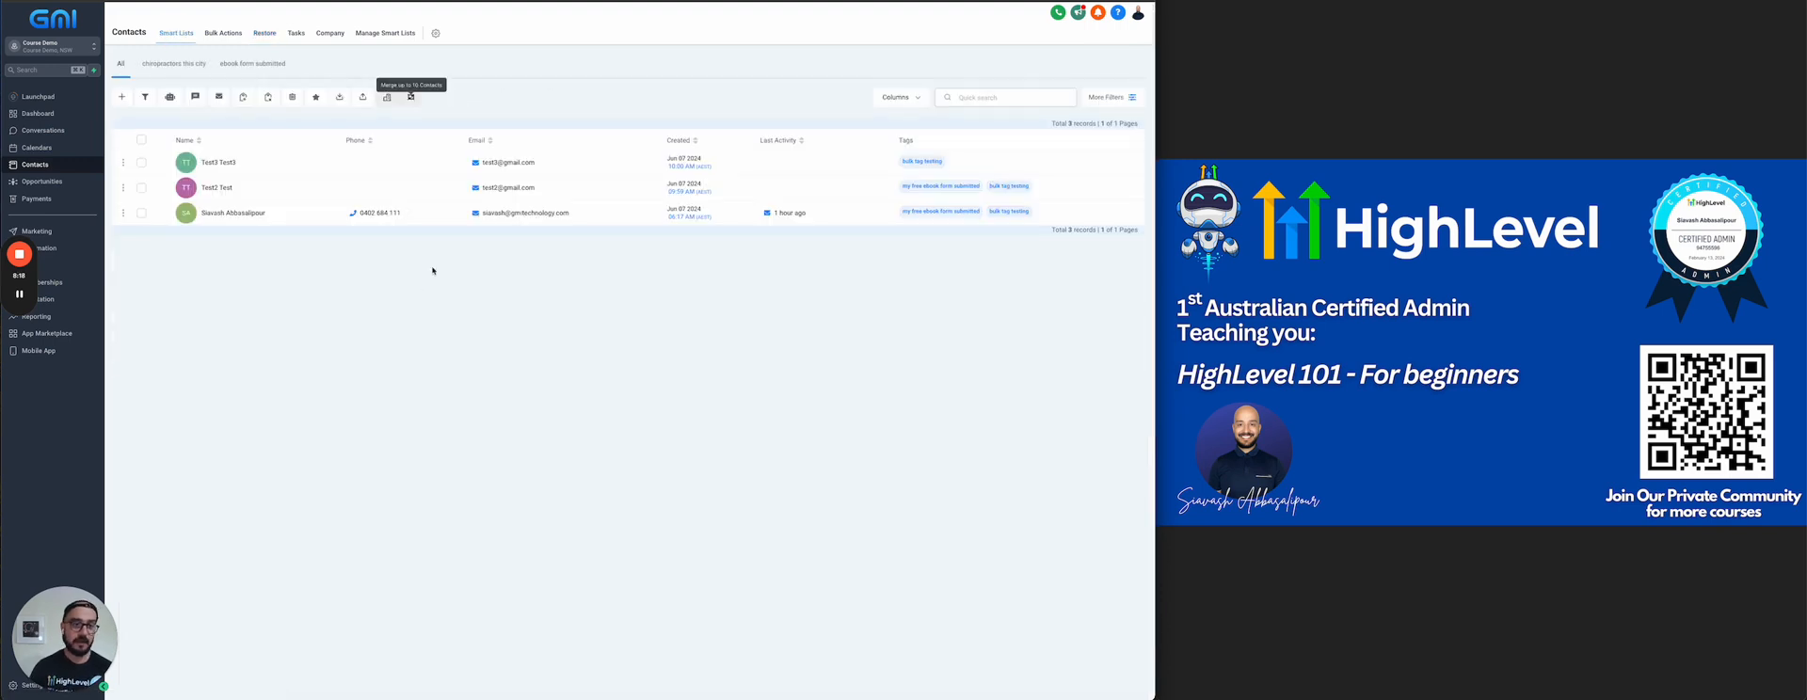